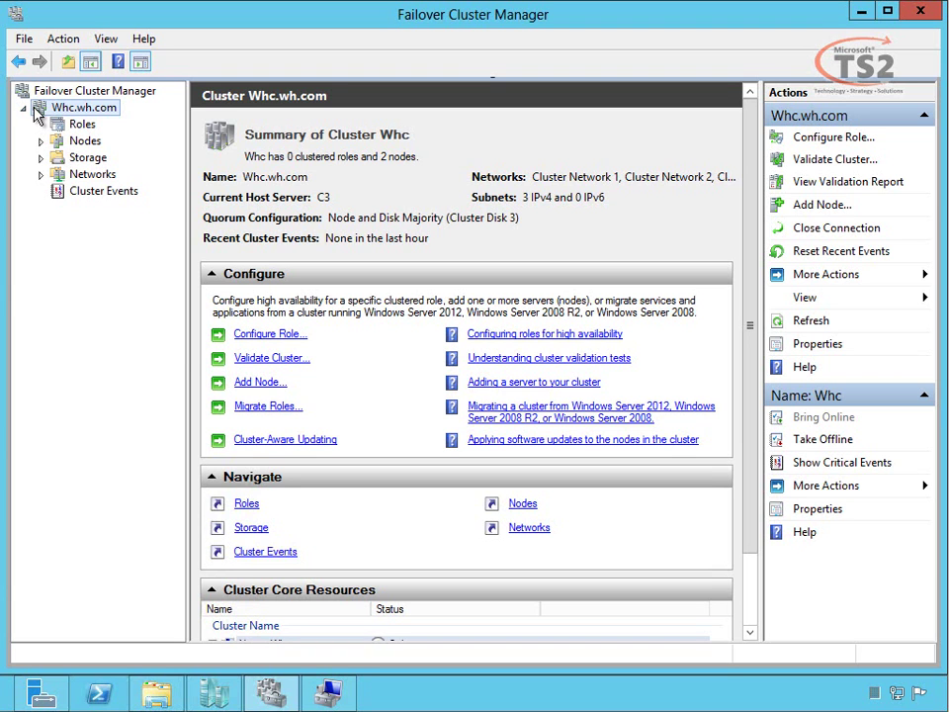
- Open the Whc cluster's validation report, which shows both nodes passing with only a Network warning
right_click(36, 116)
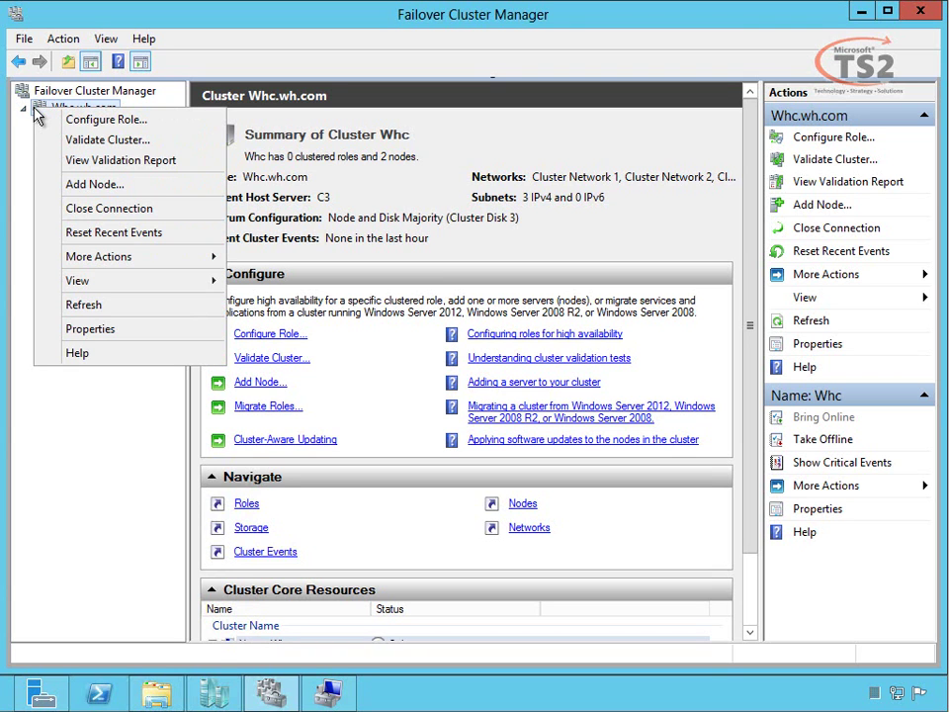
click(149, 165)
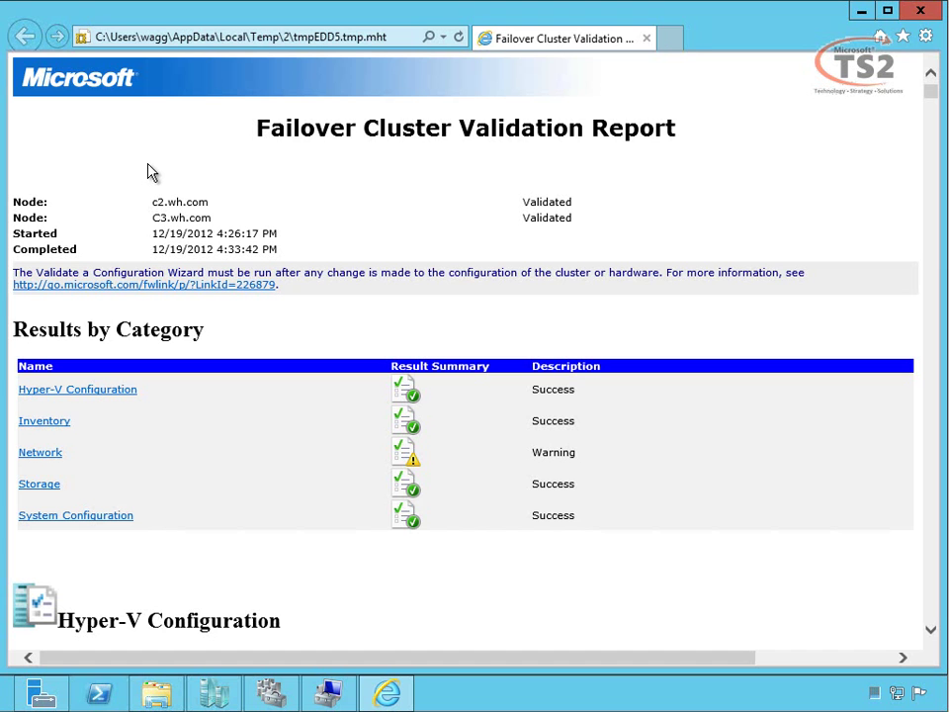
- Close the validation report and browse the Whc cluster's More Actions menu
click(920, 10)
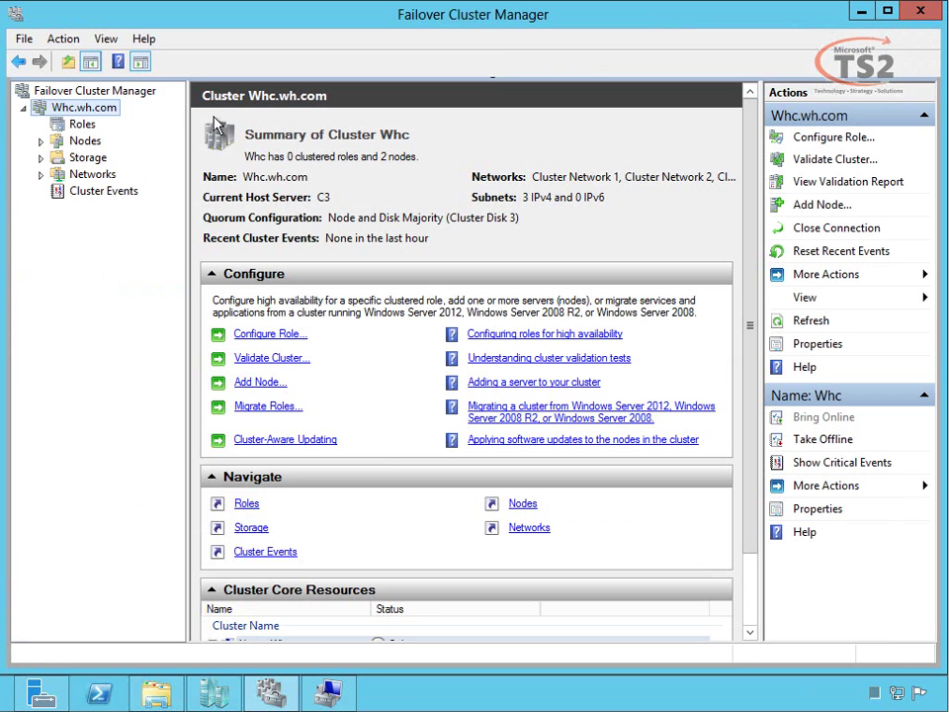
right_click(83, 108)
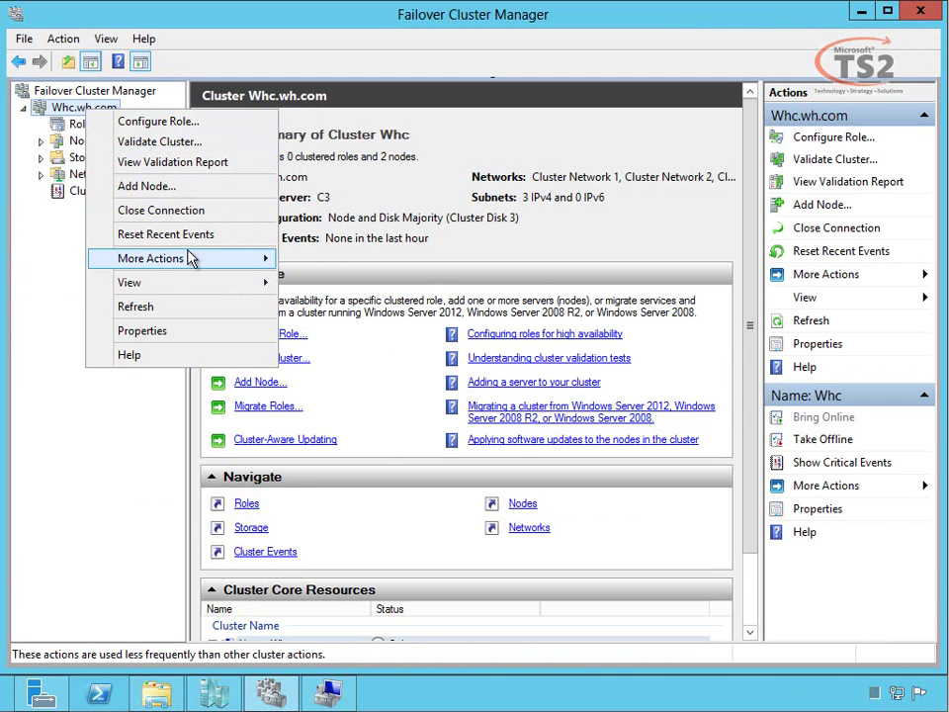
mouse_move(195, 260)
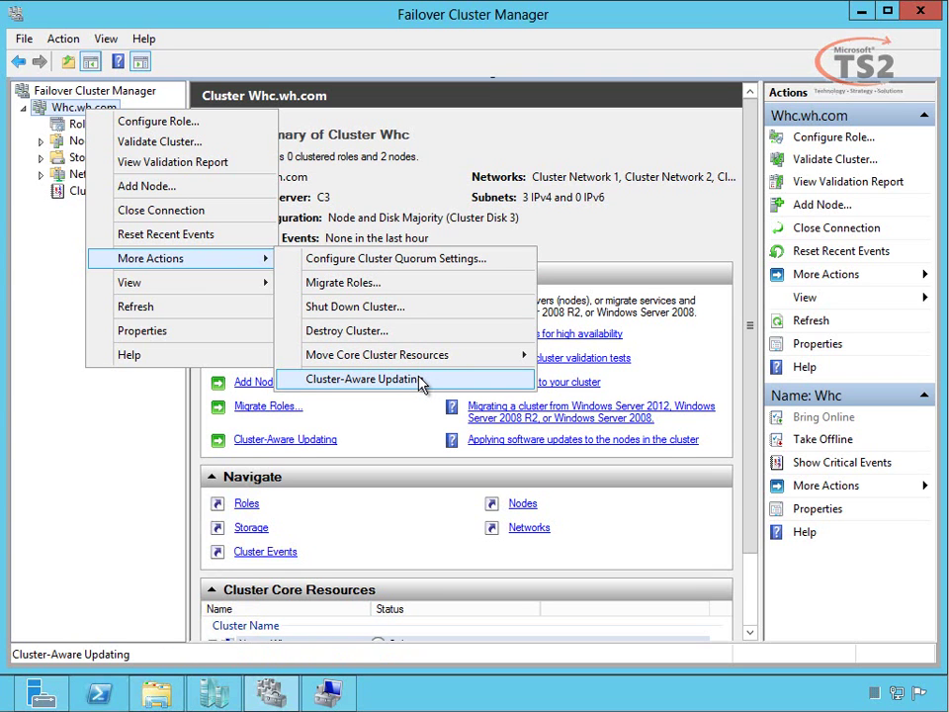
- Expand Nodes, Storage and Networks, then inspect Cluster Disk 1's CSV1 (E:) volume in Disks
click(40, 176)
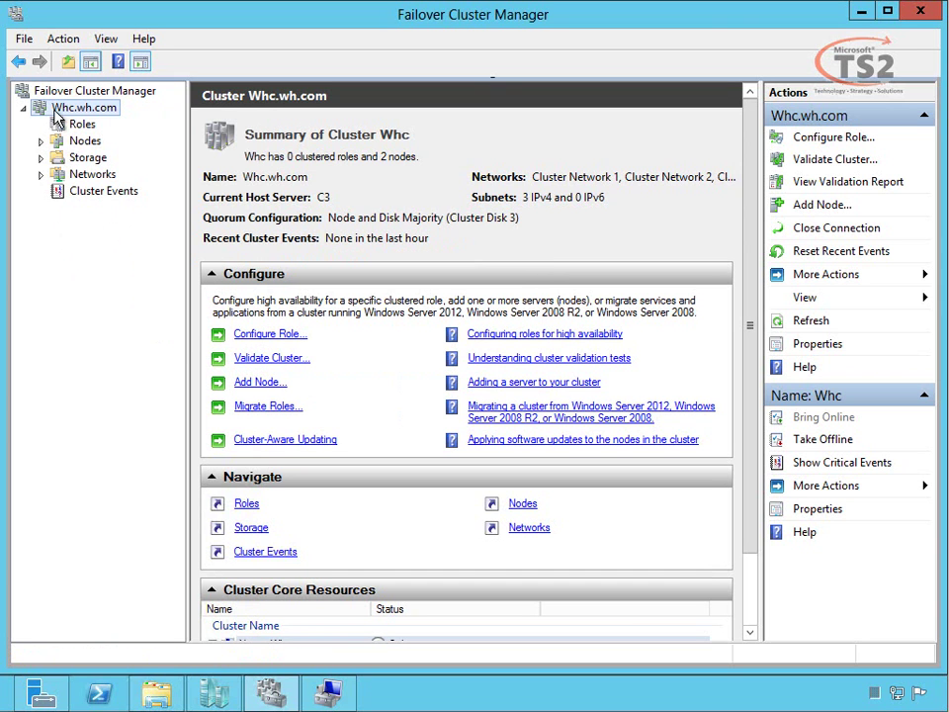
click(41, 140)
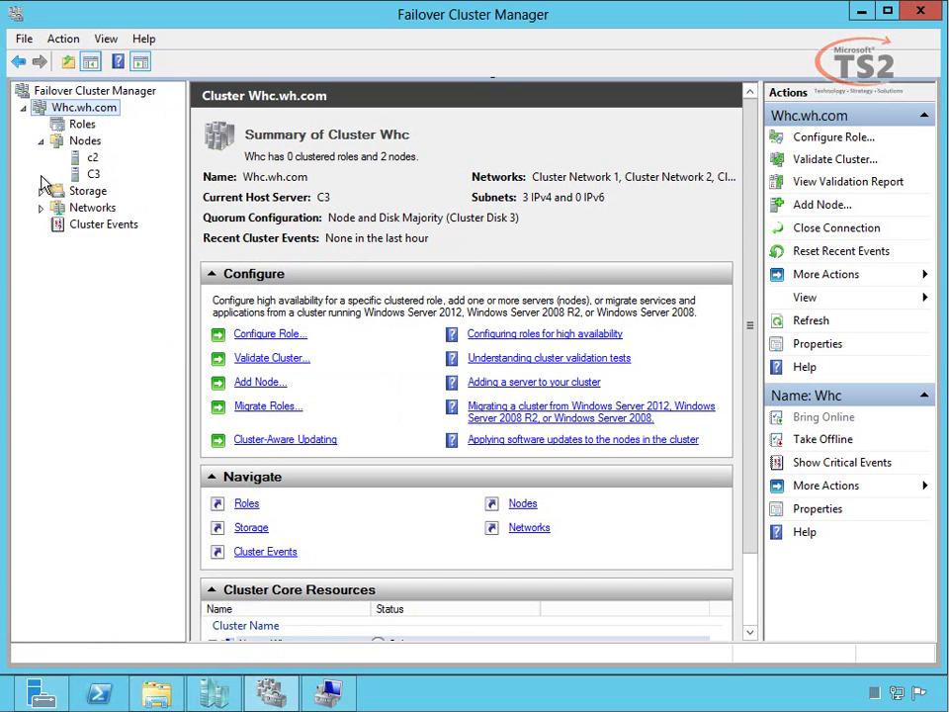
click(40, 190)
click(40, 241)
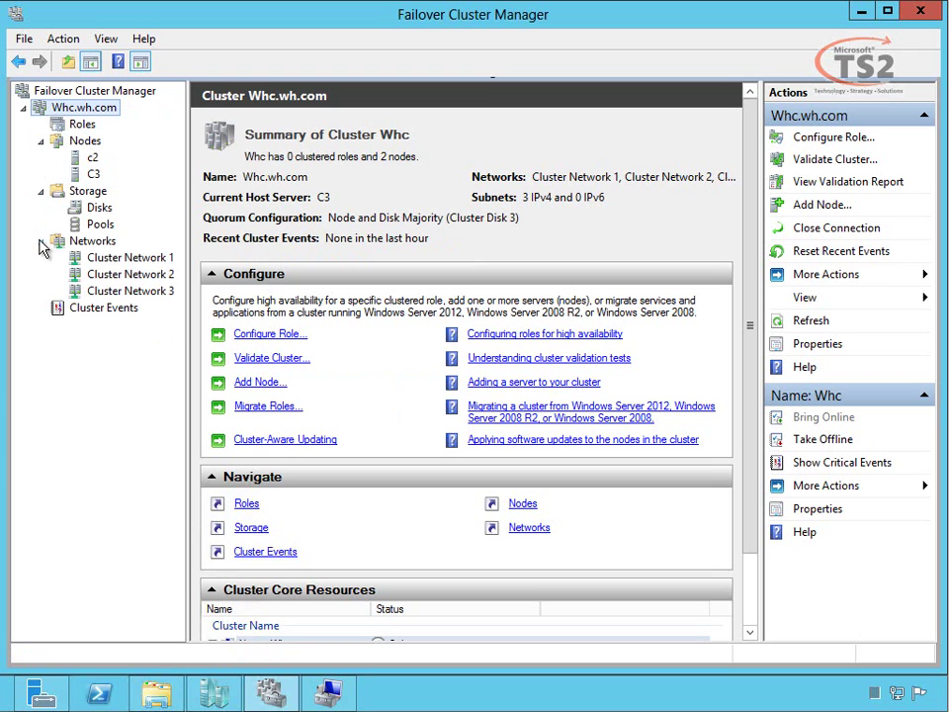
click(81, 125)
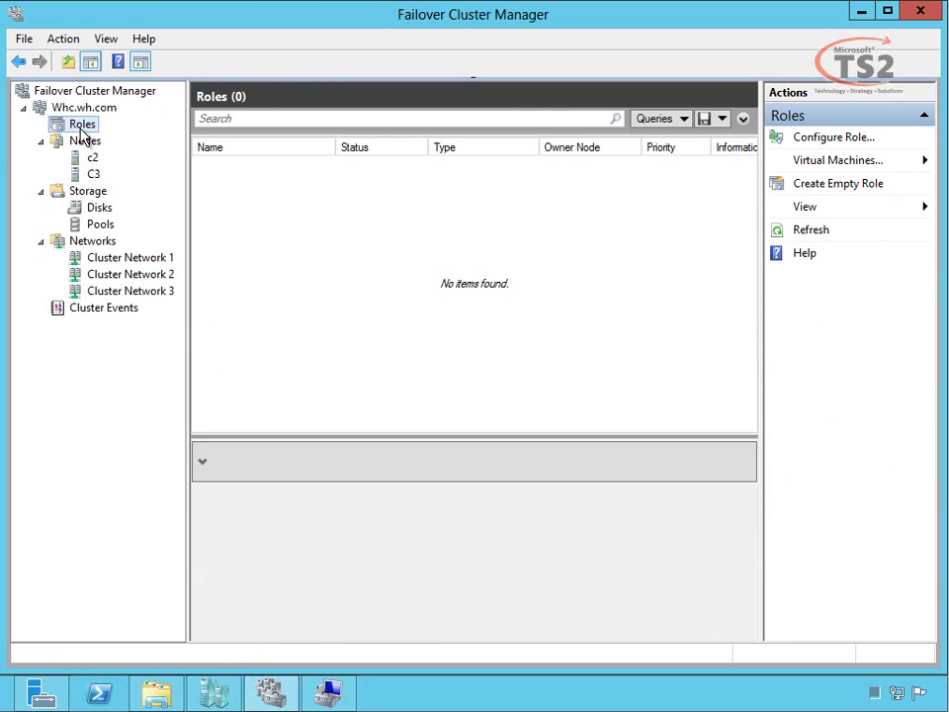
click(78, 213)
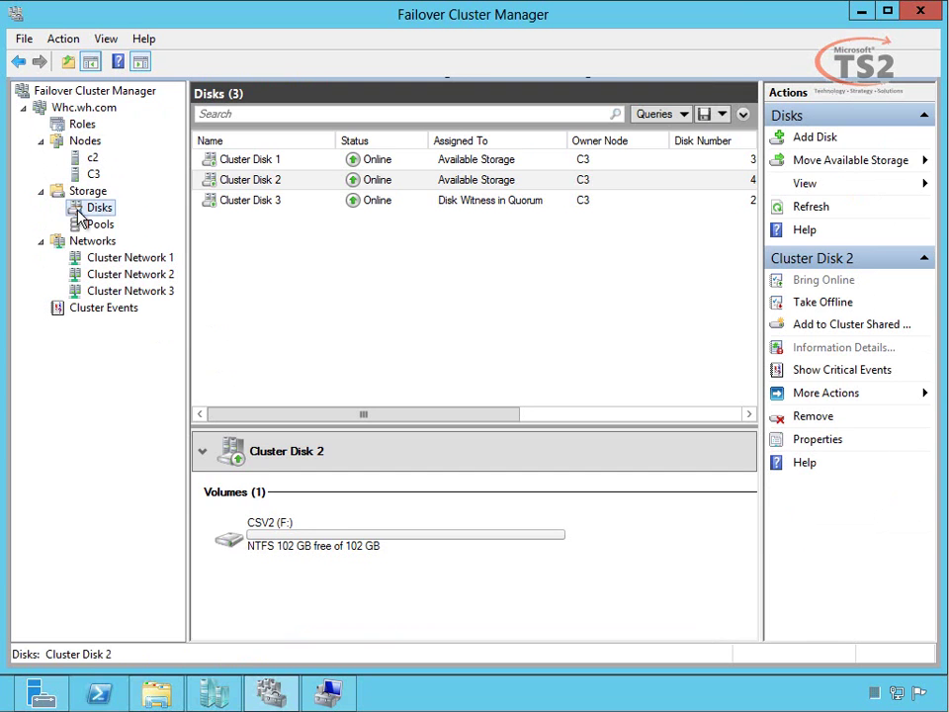
click(233, 163)
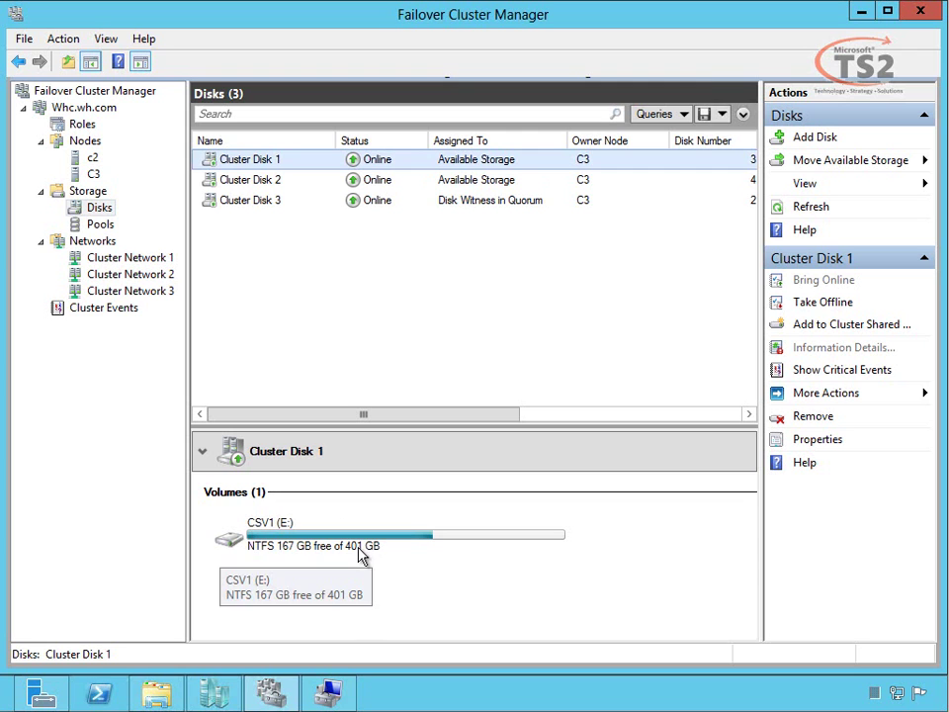
- Add Cluster Disk 1 to Cluster Shared Volumes, then browse and dismiss the cluster's More Actions menu
right_click(264, 168)
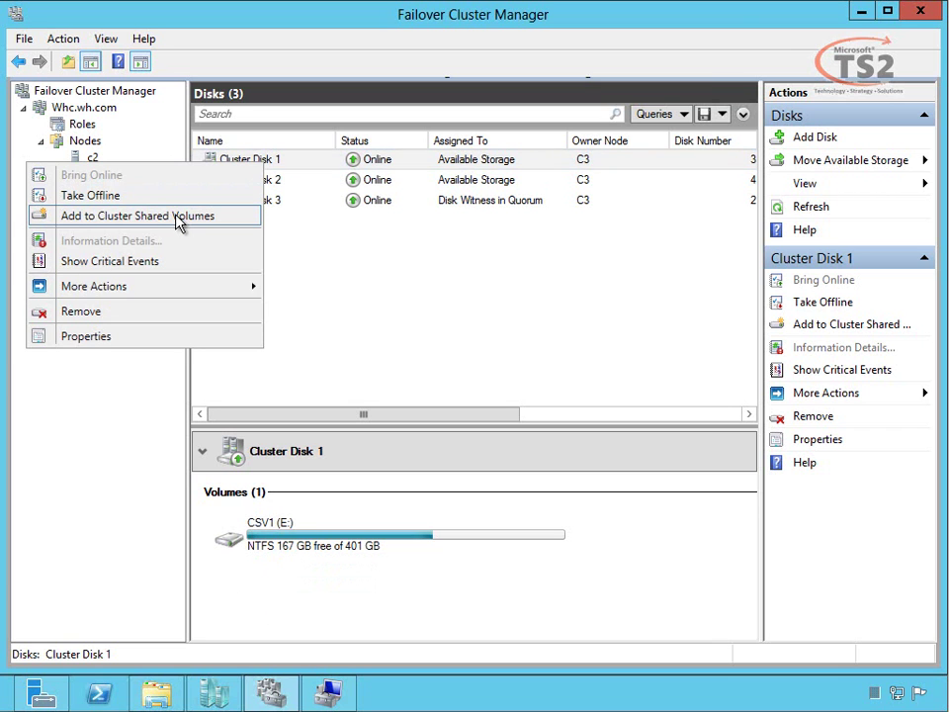
click(179, 218)
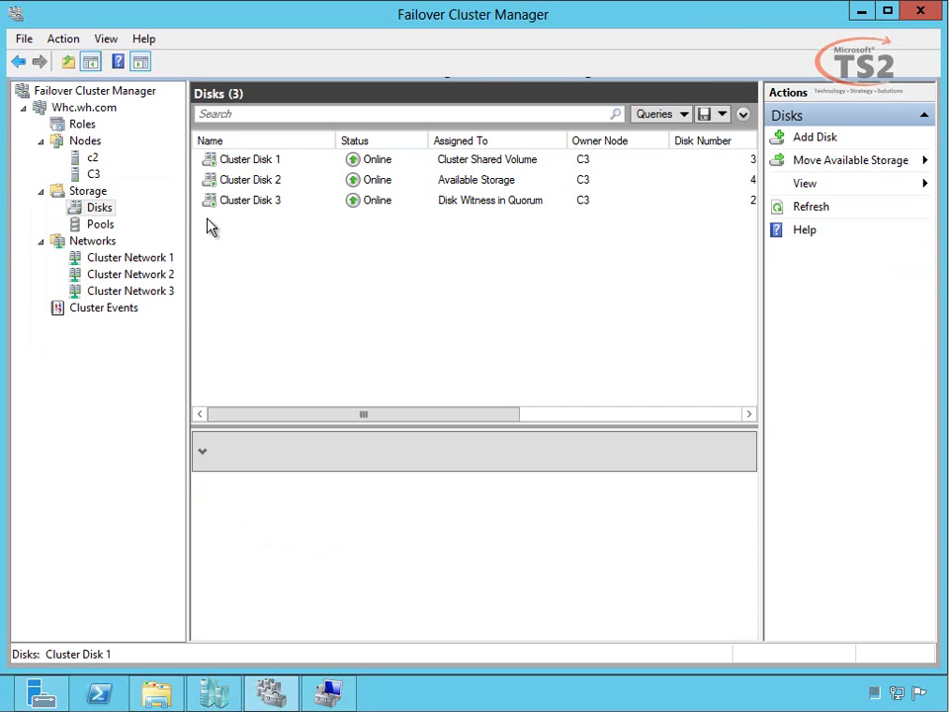
right_click(107, 110)
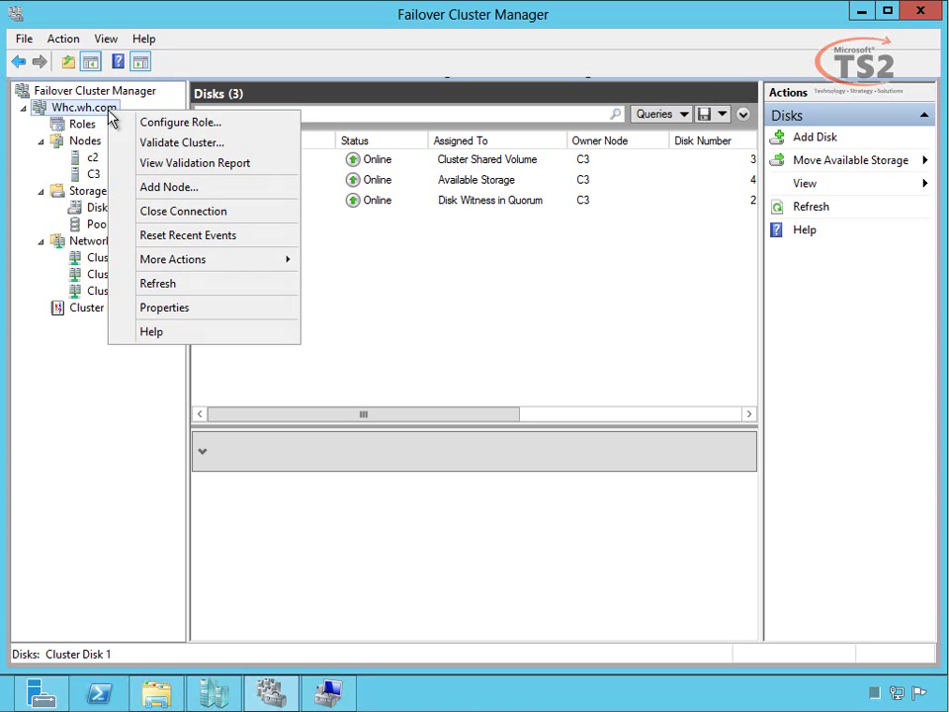
mouse_move(163, 267)
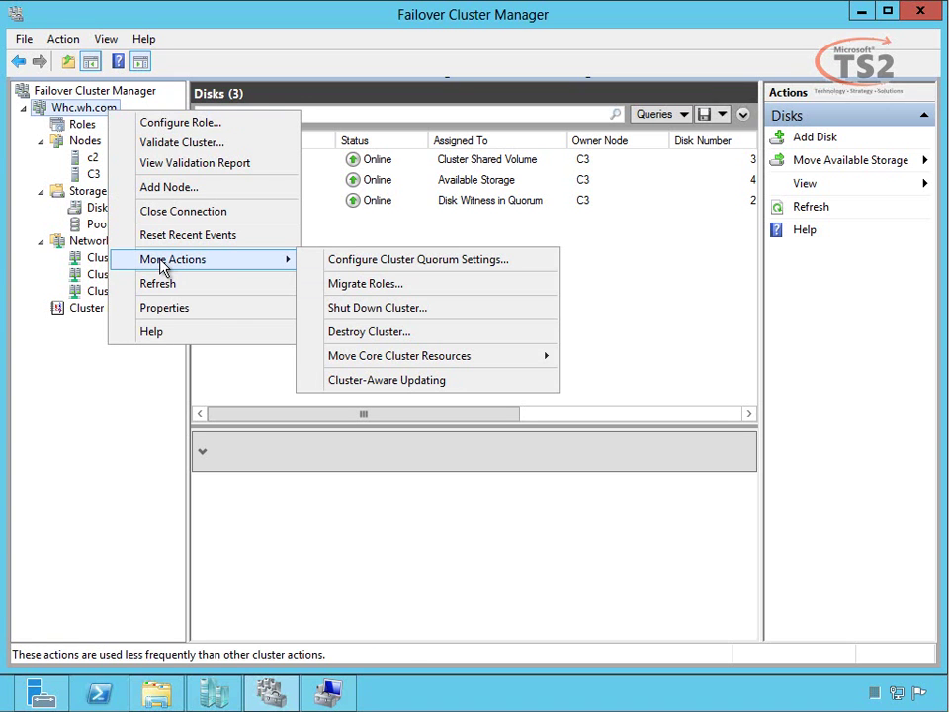
click(79, 369)
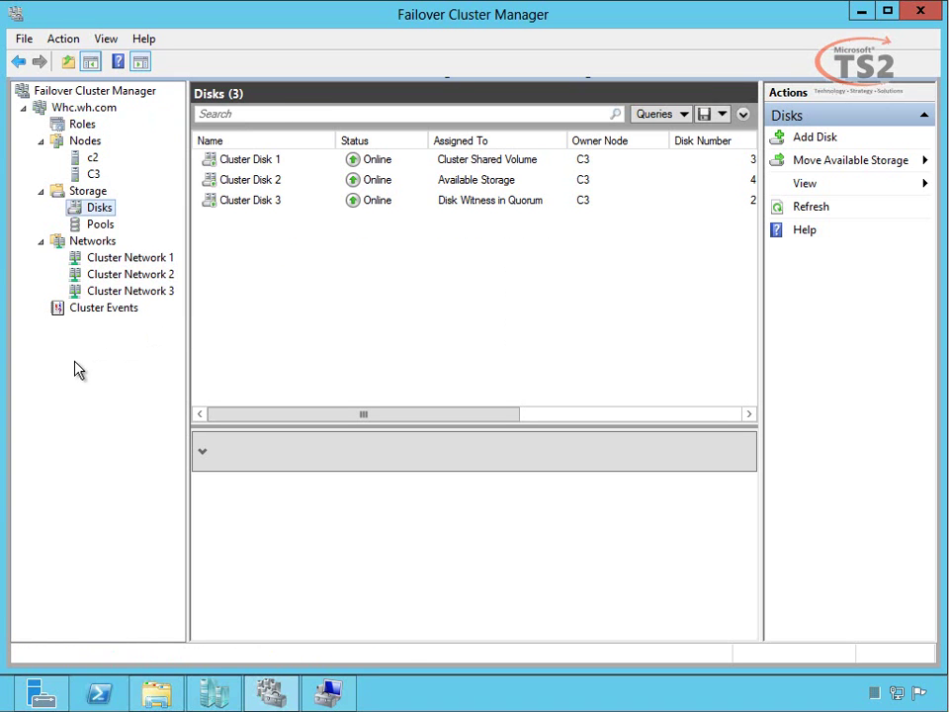
- Add Cluster Disk 2 to Cluster Shared Volumes at C:\ClusterStorage\Volume2 and check the empty Pools view
right_click(245, 182)
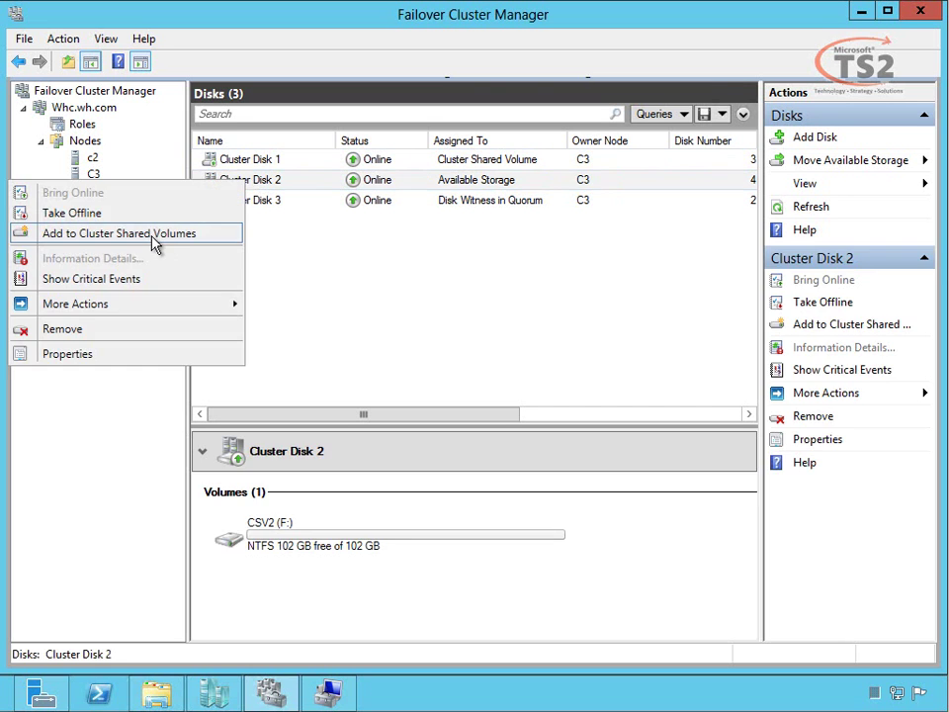
click(153, 237)
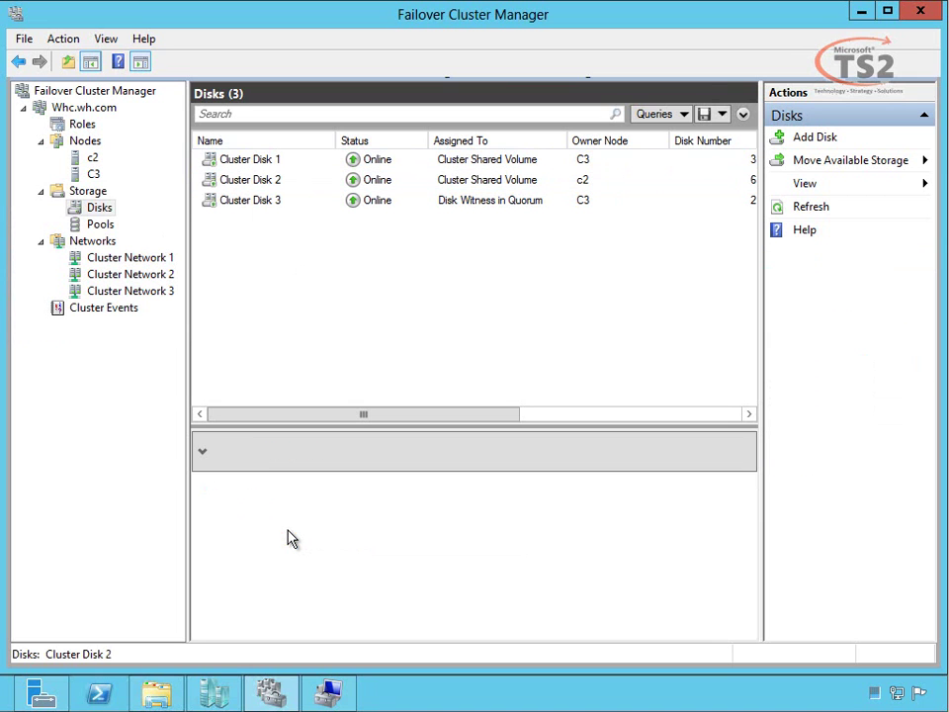
click(249, 184)
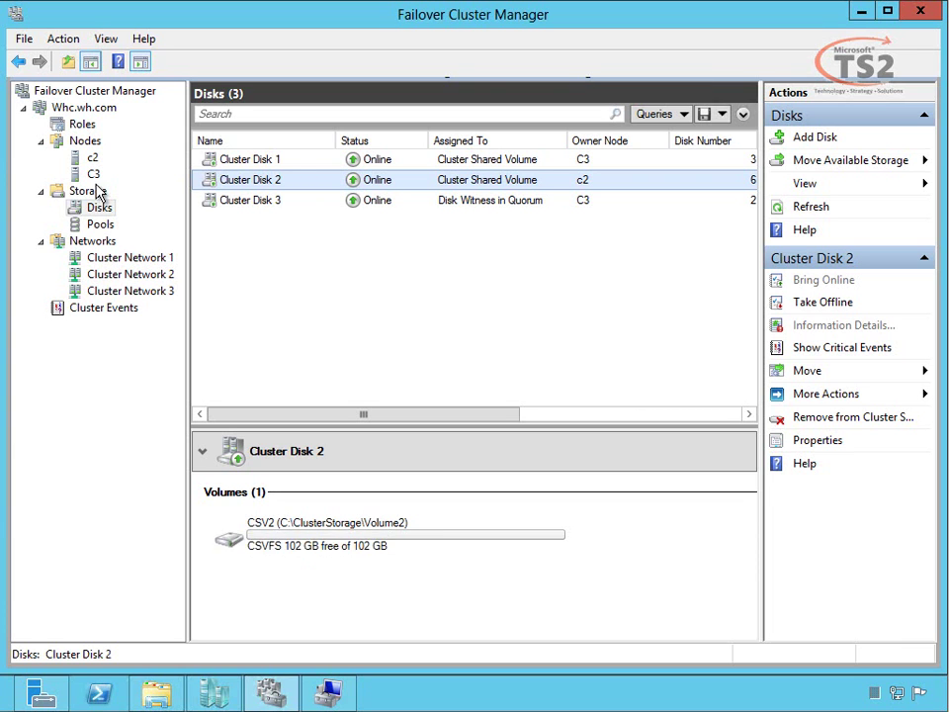
click(101, 225)
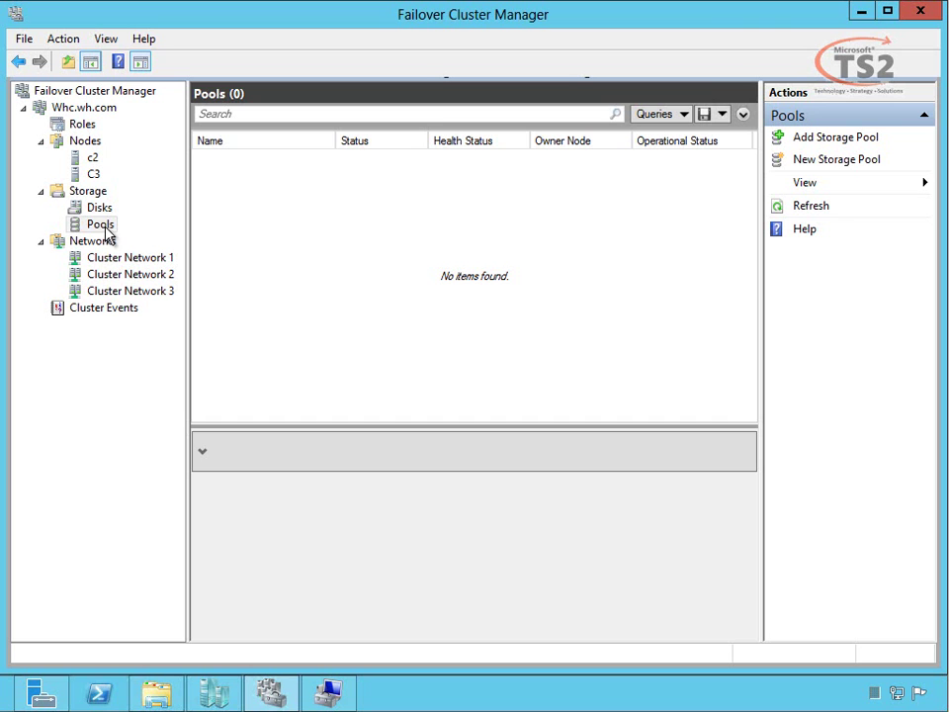
- Rename the quorum witness Cluster Disk 3 to 'Witness' and view the three cluster networks
click(103, 208)
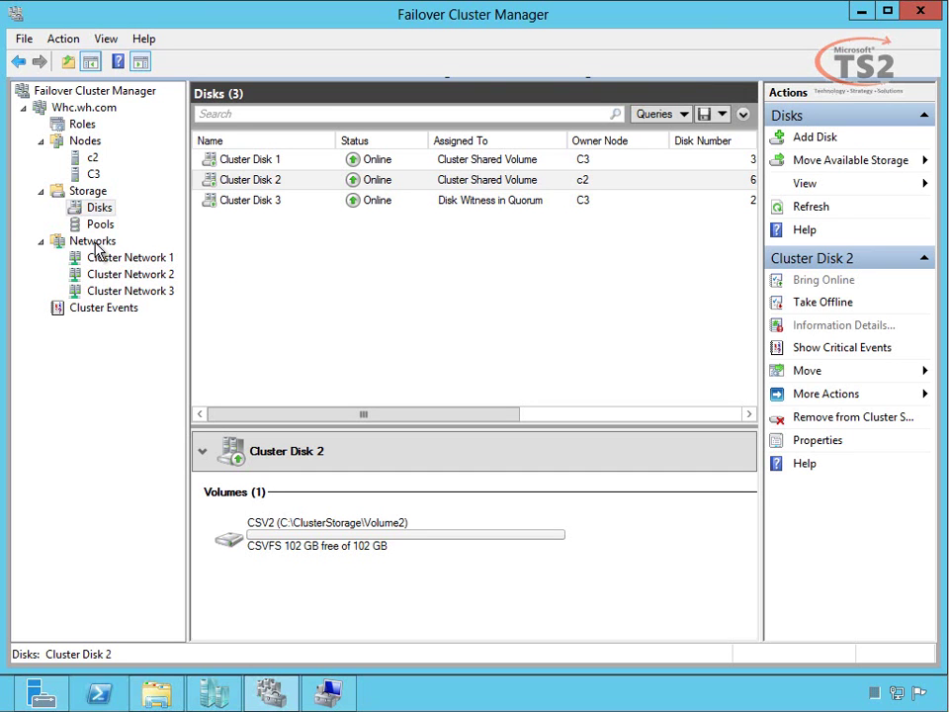
click(261, 207)
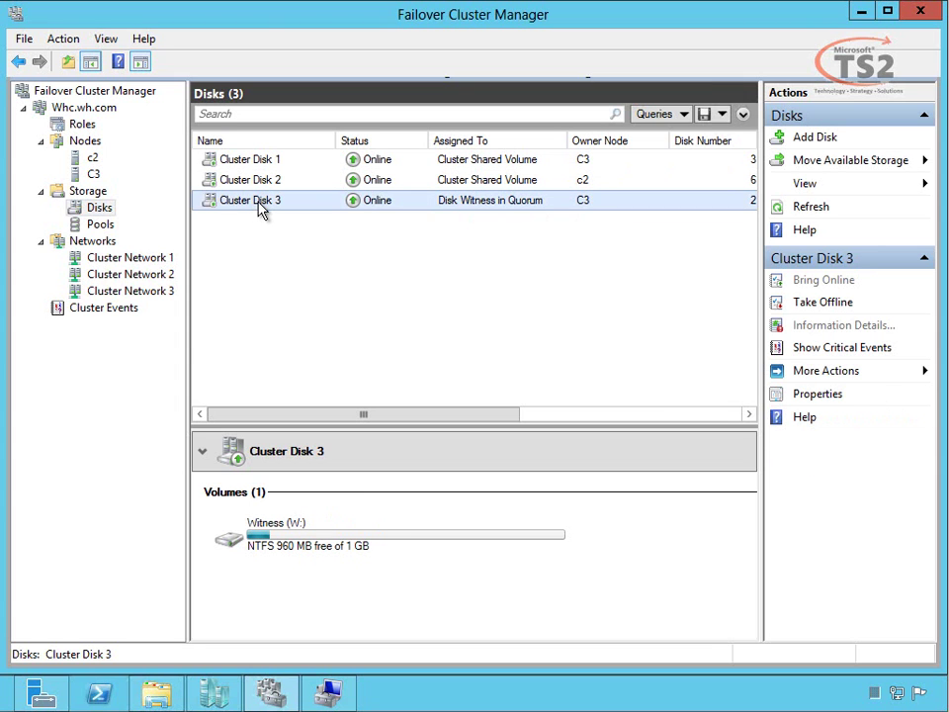
right_click(265, 206)
click(196, 335)
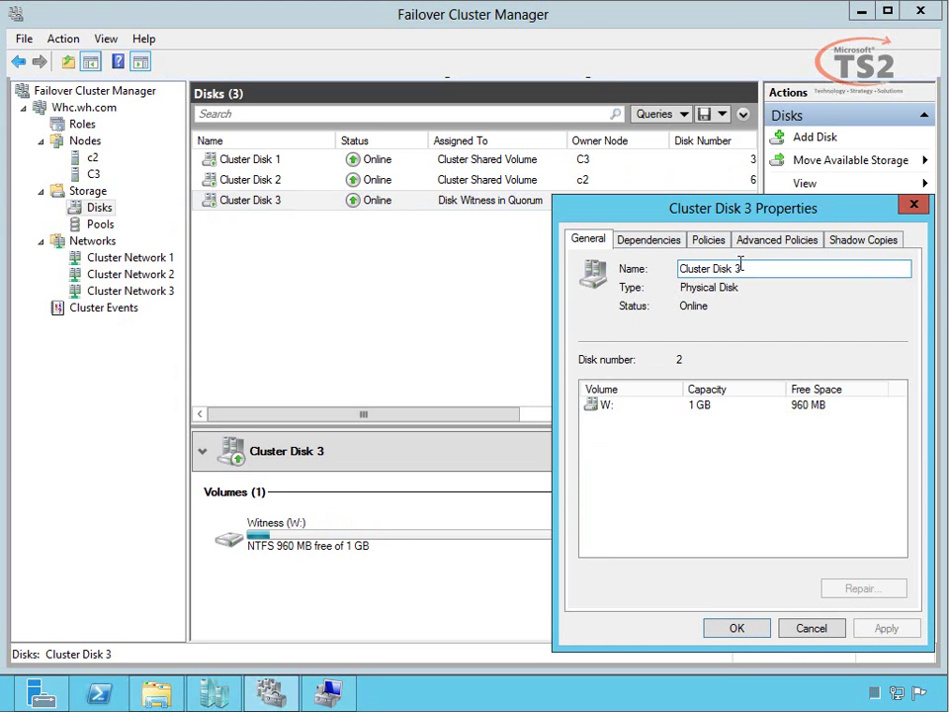
drag(684, 268, 605, 284)
text(Witness)
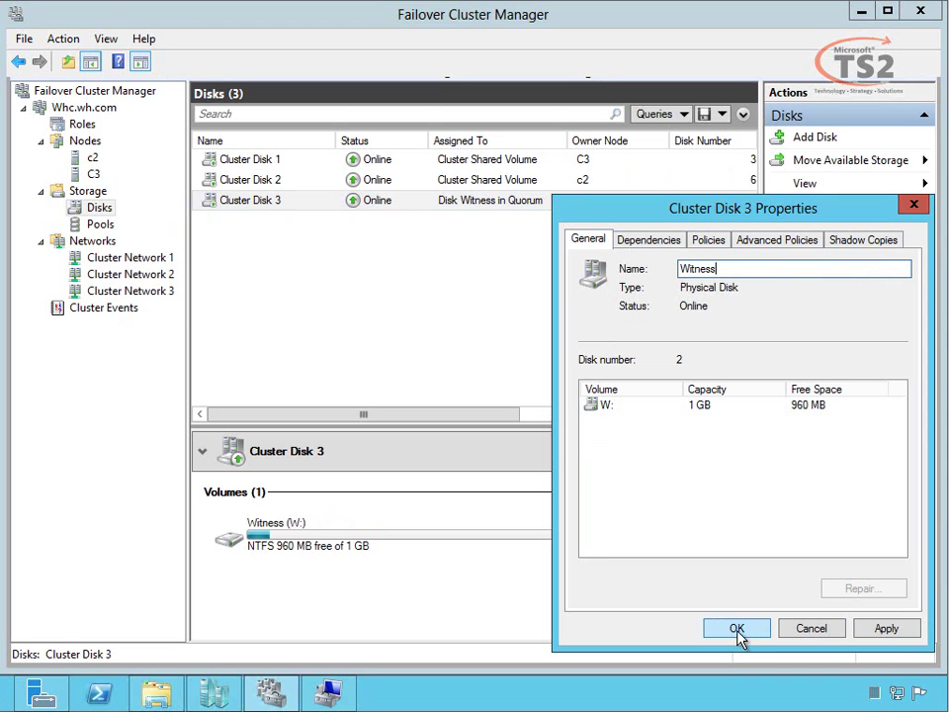
click(737, 628)
click(92, 242)
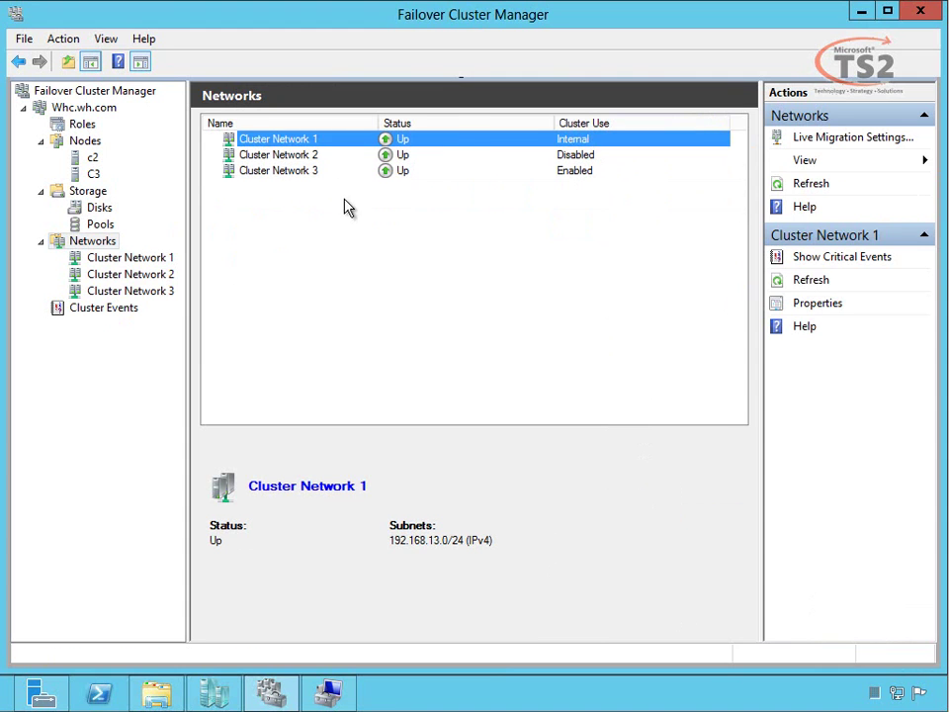
- Review Cluster Network 1's properties and confirm Cluster Network 2 is disabled for cluster use
double_click(286, 150)
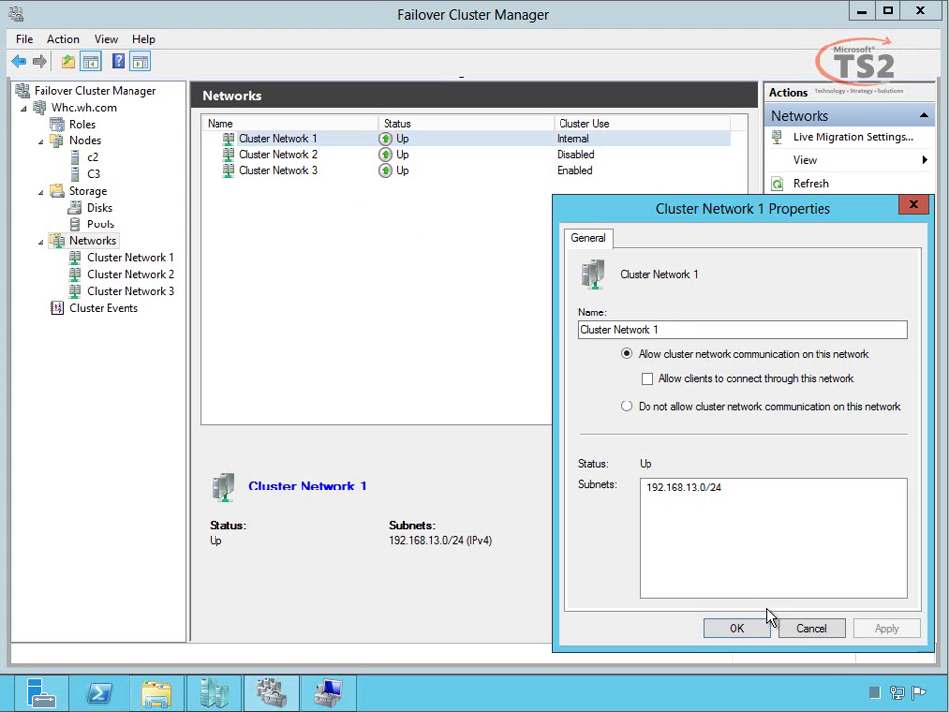
click(804, 631)
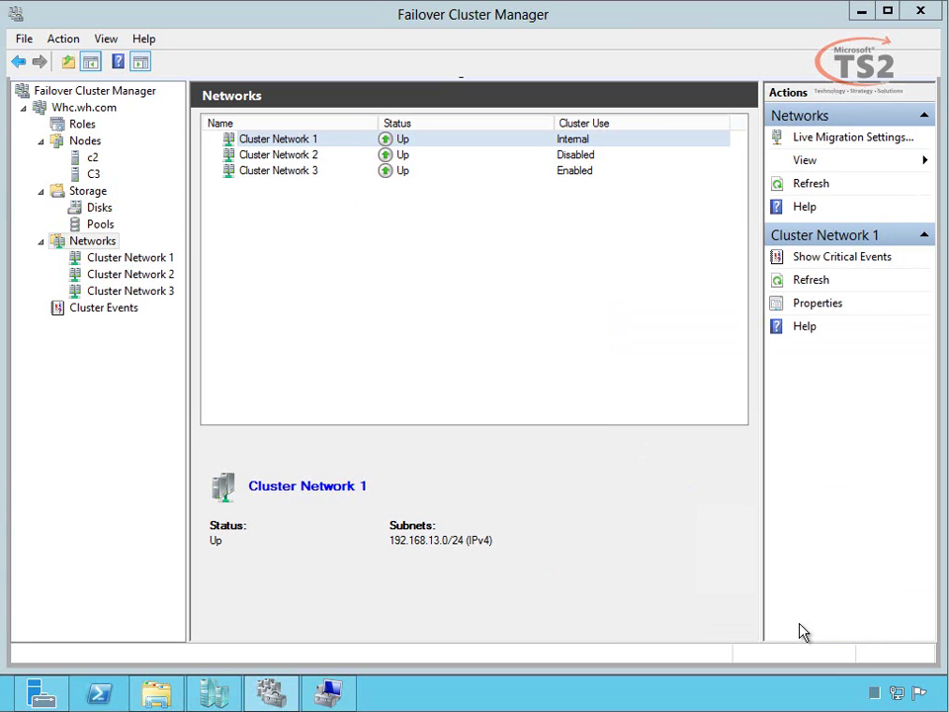
click(306, 161)
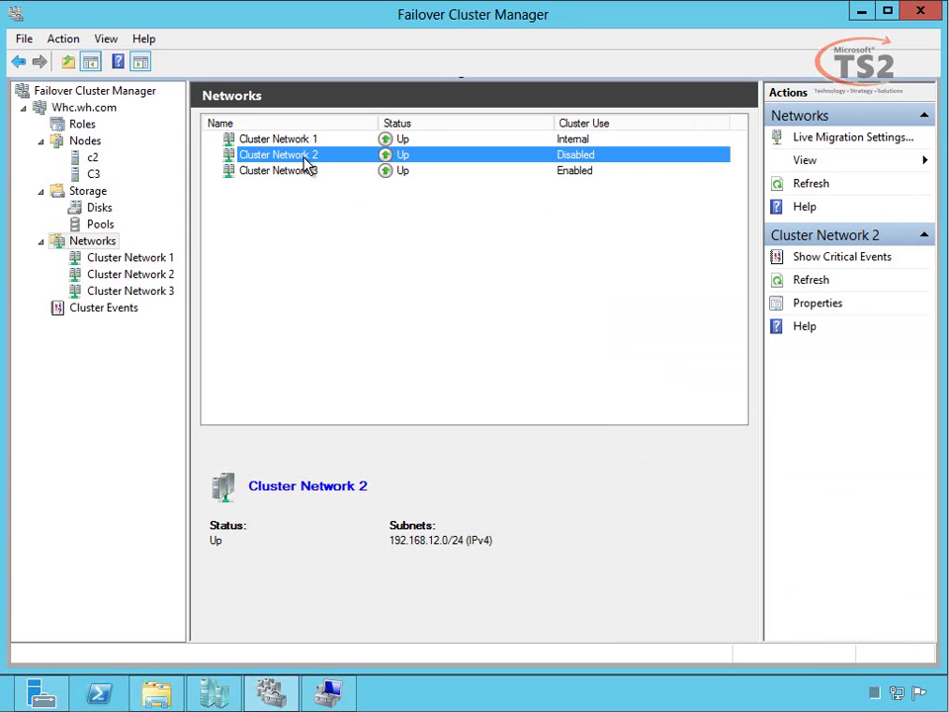
right_click(307, 155)
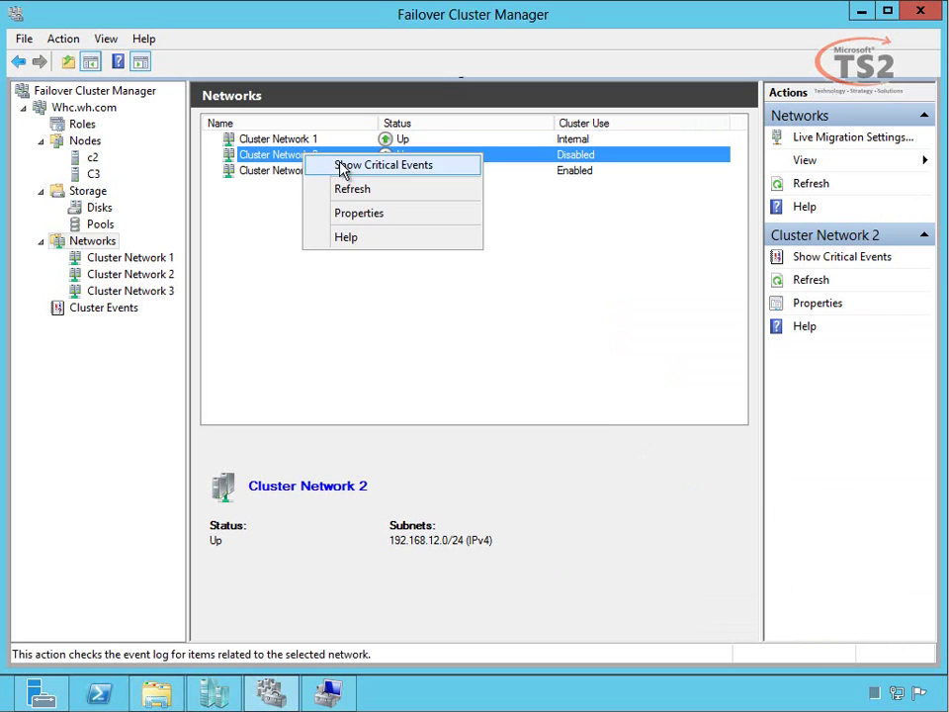
click(358, 214)
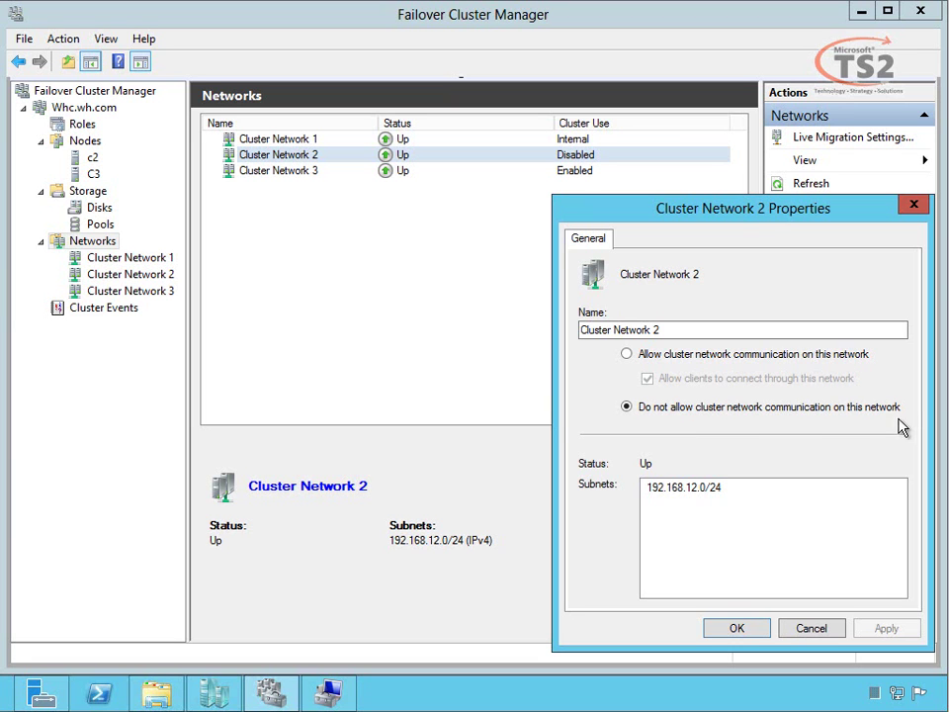
click(808, 640)
- Open Cluster Network 3's properties, showing cluster and client communication allowed on 192.168.0.0/24
click(272, 175)
right_click(272, 176)
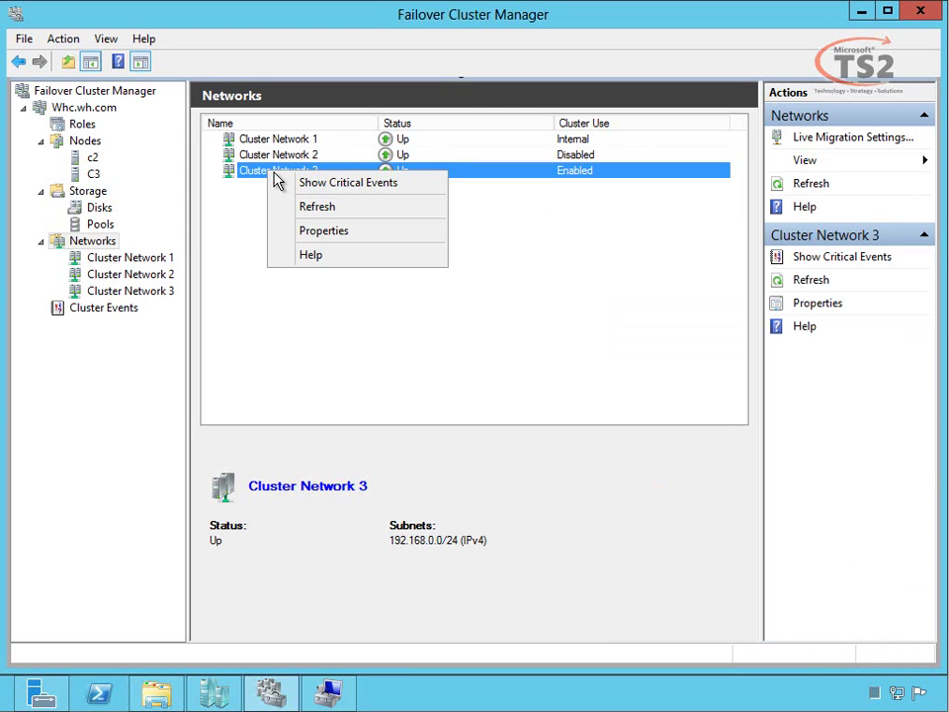
click(334, 236)
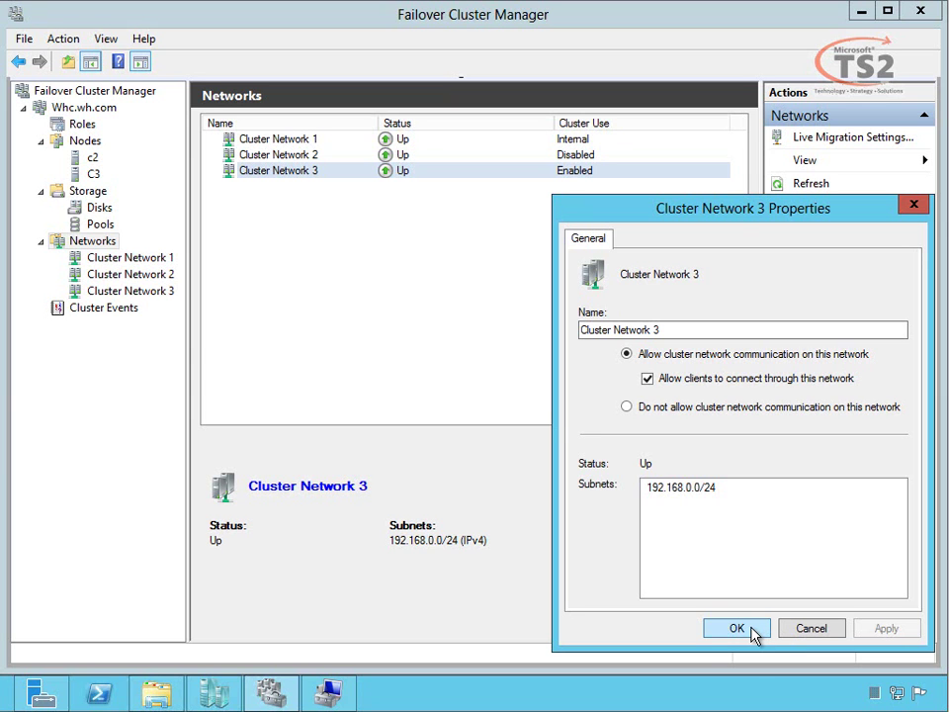
- Order the live migration networks as Cluster Network 1, 2, 3, all included
click(737, 629)
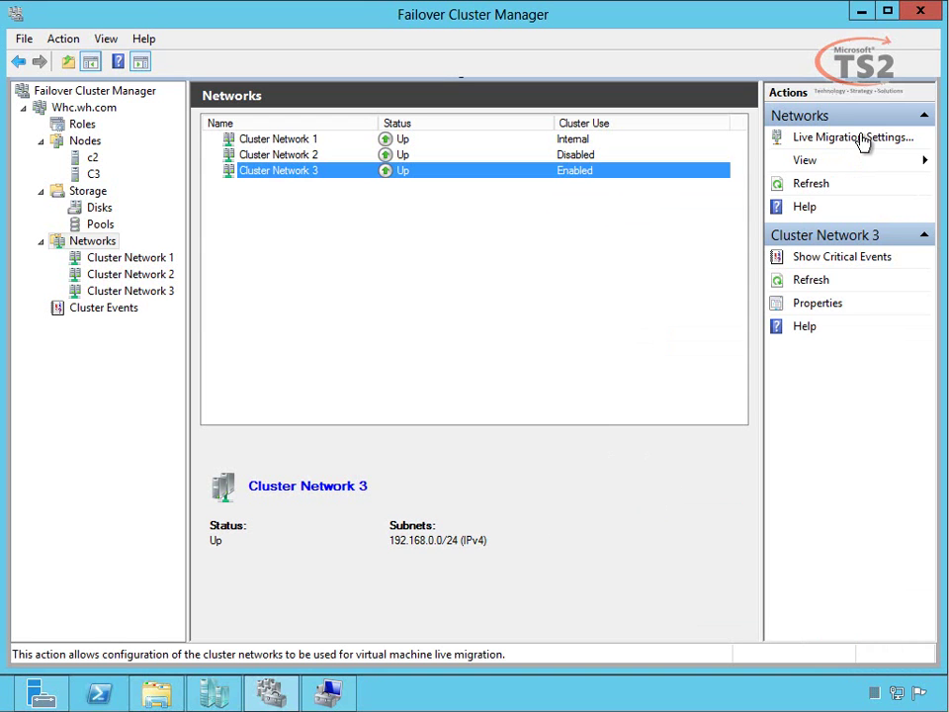
click(862, 142)
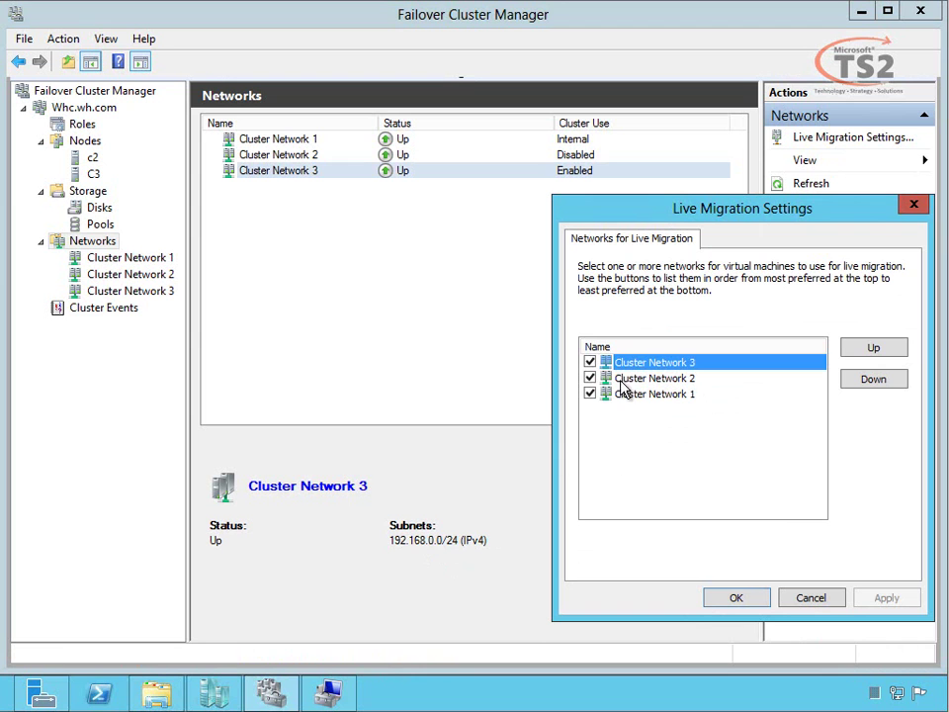
click(872, 382)
click(872, 381)
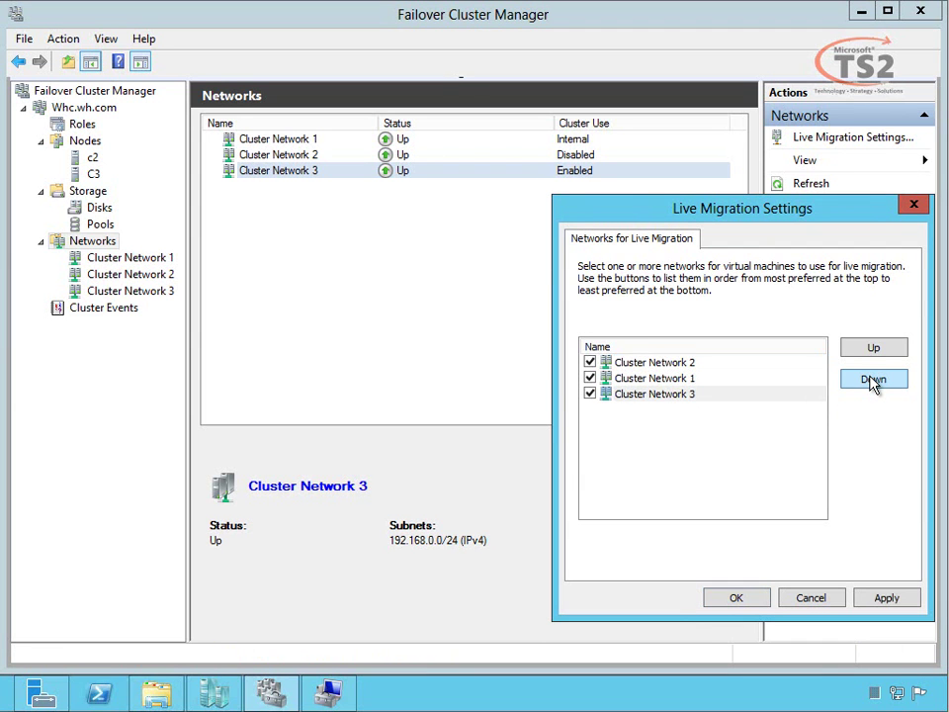
click(658, 377)
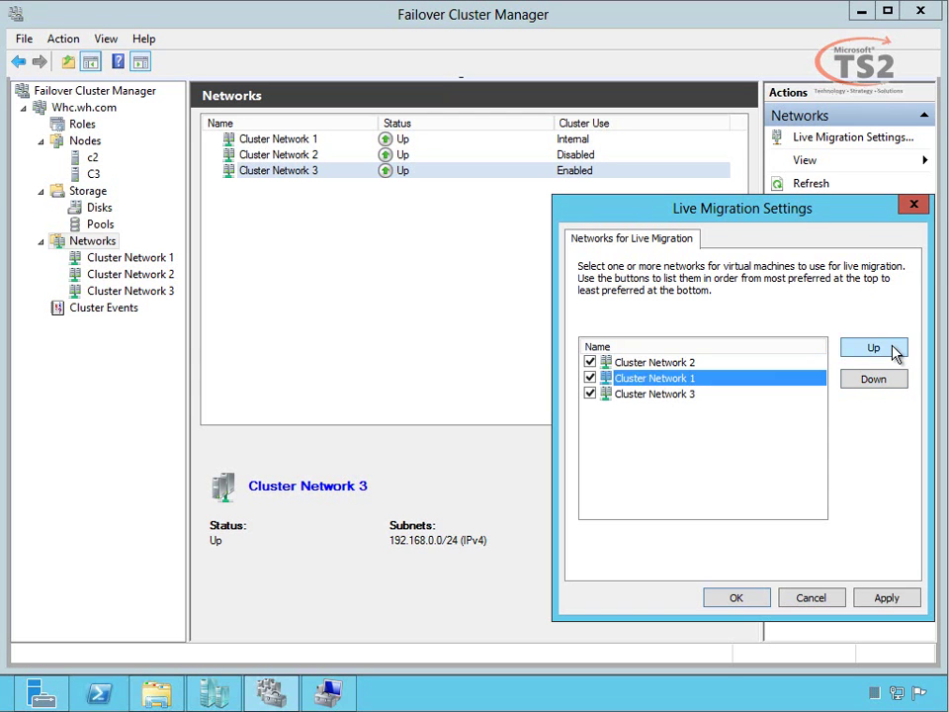
click(895, 351)
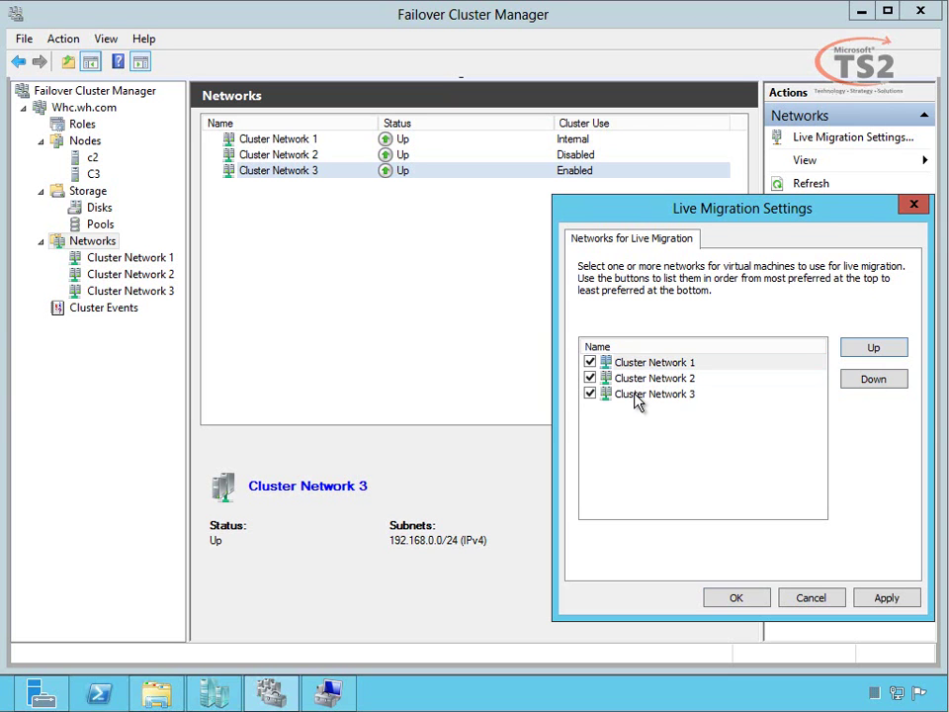
- Save the live migration order, check the empty Roles list, and switch to Hyper-V Manager
click(735, 598)
click(94, 244)
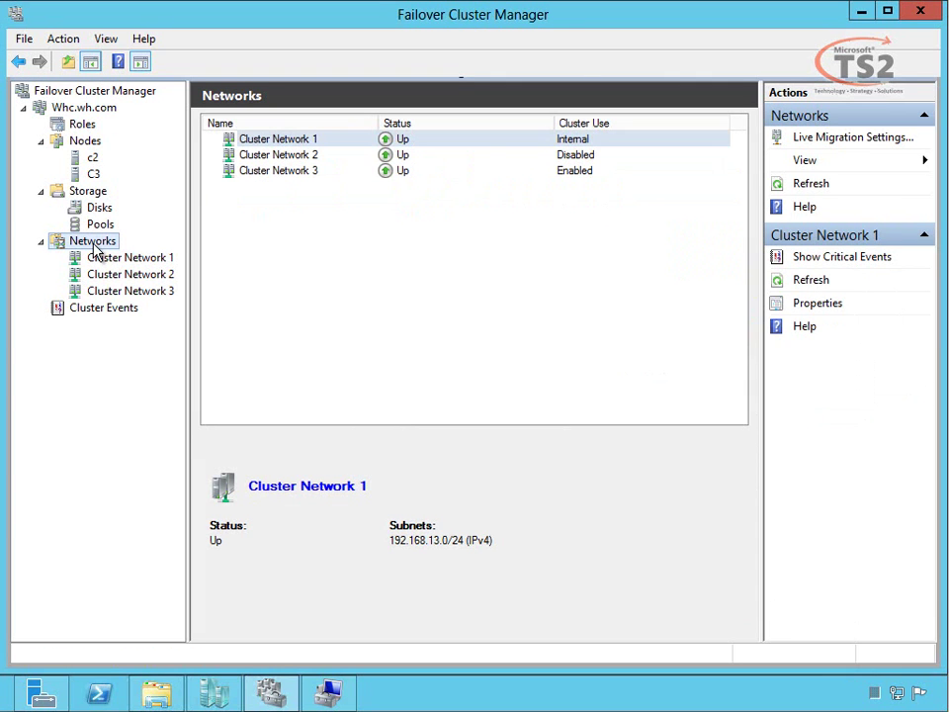
click(82, 126)
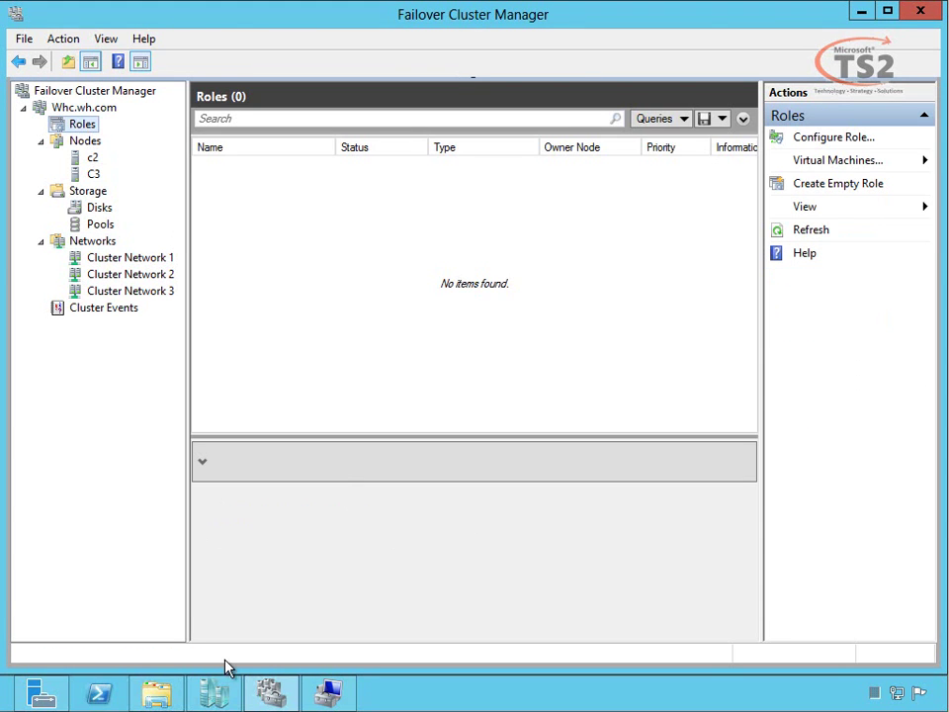
right_click(85, 128)
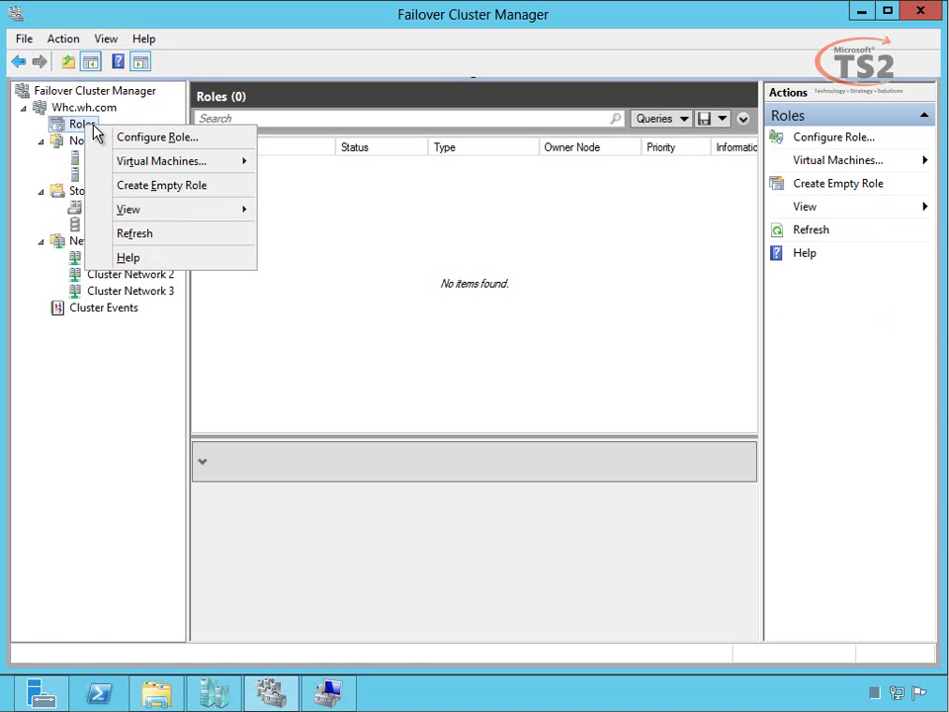
mouse_move(218, 164)
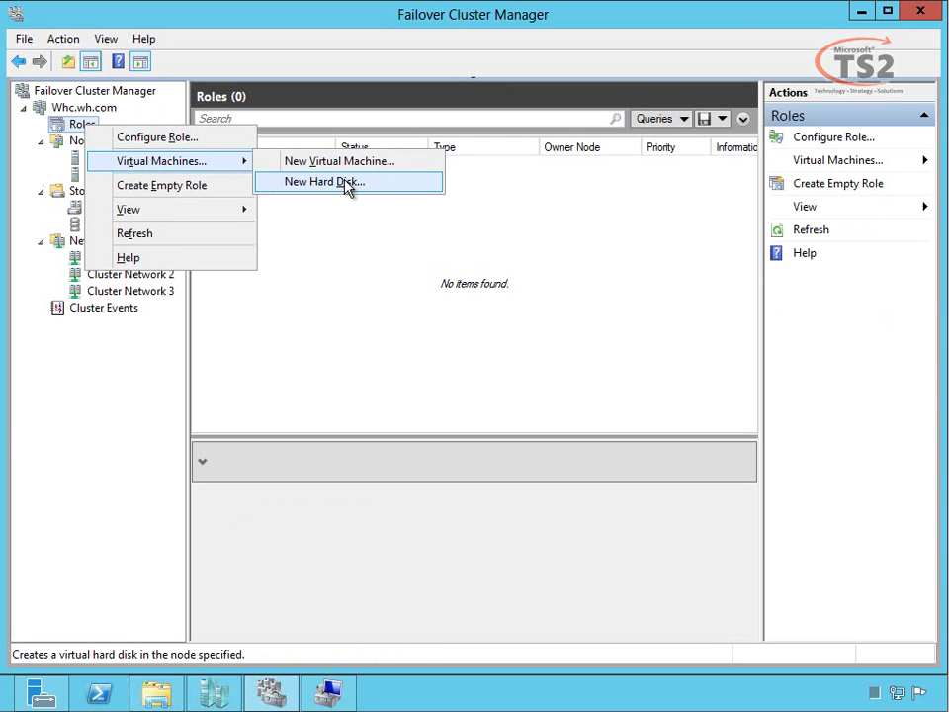
click(201, 698)
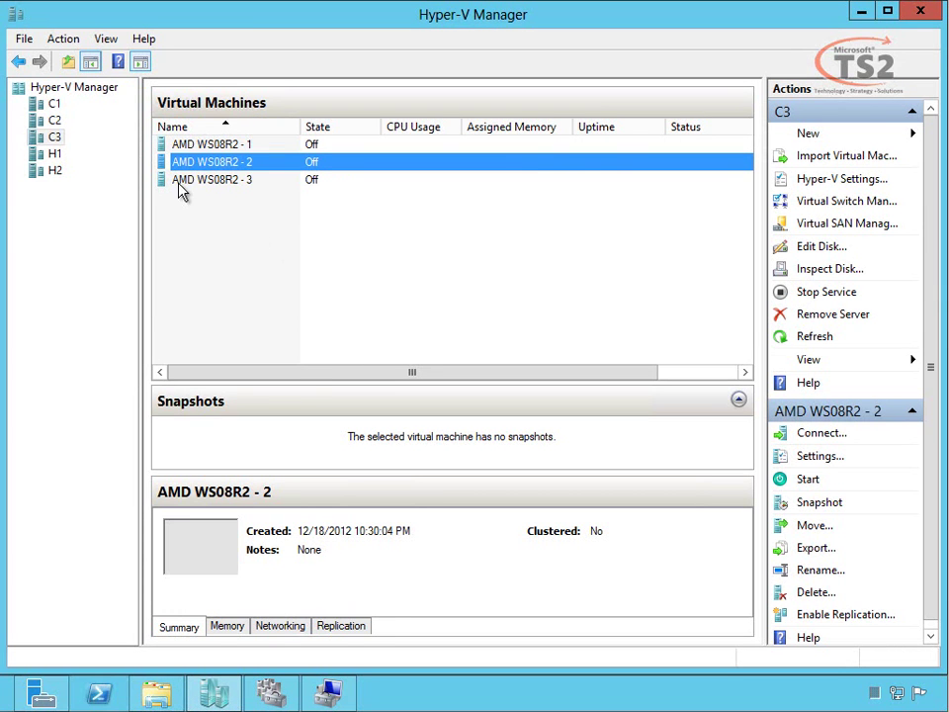
click(44, 121)
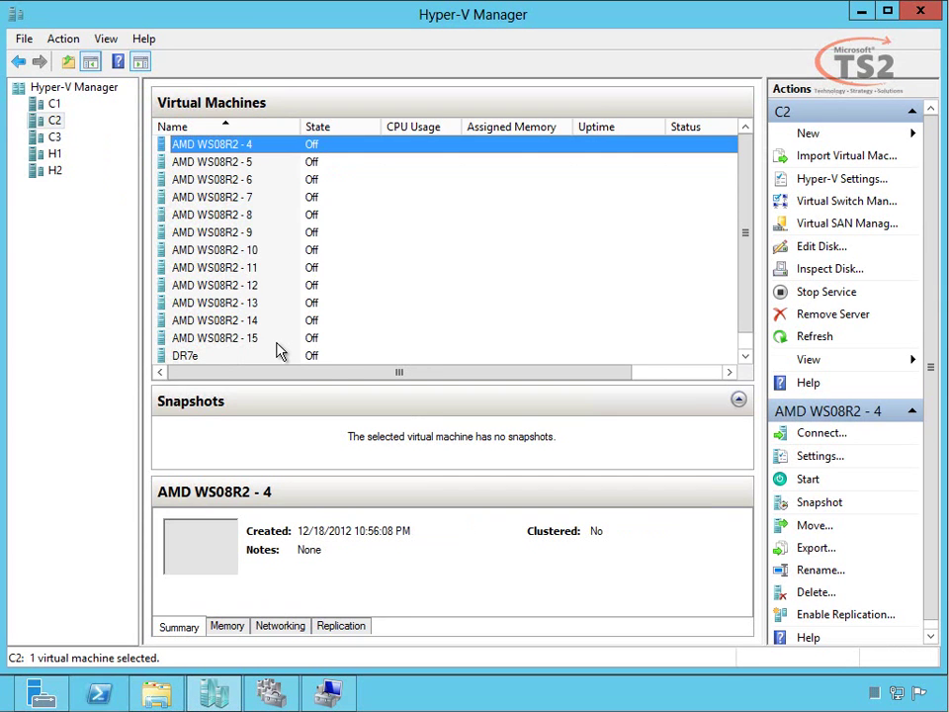
click(49, 136)
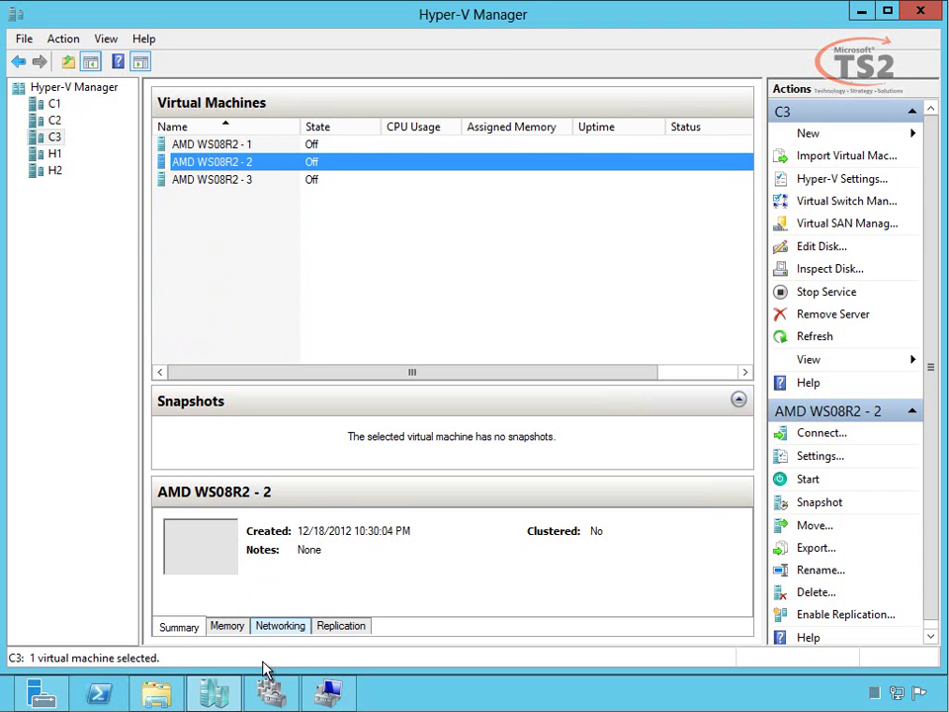
- Start the High Availability Wizard from Roles > Configure Role and advance past Before You Begin
click(272, 692)
right_click(117, 126)
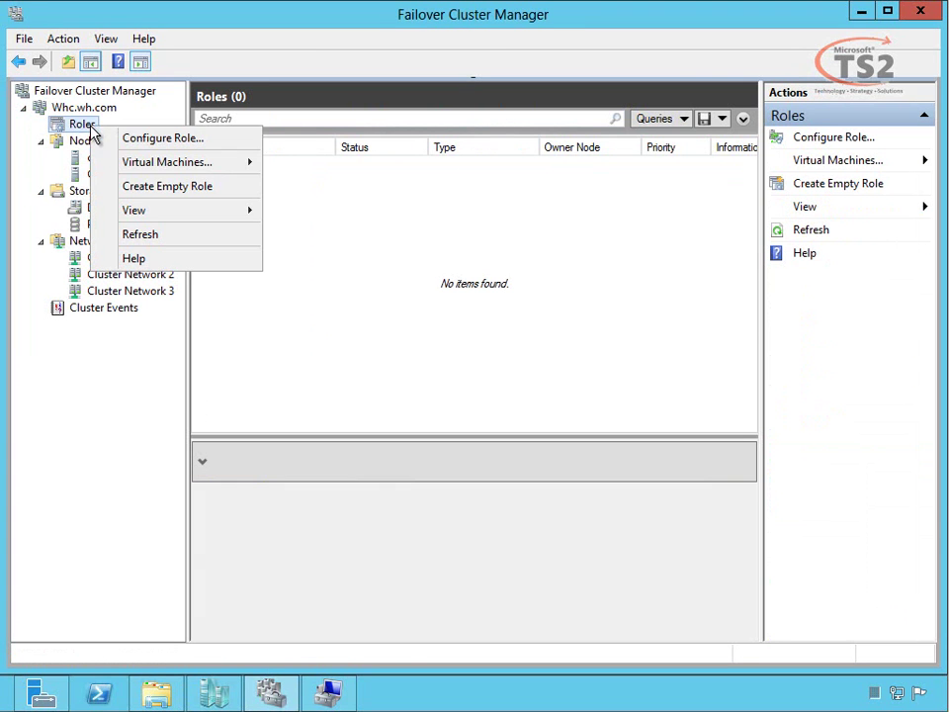
click(165, 144)
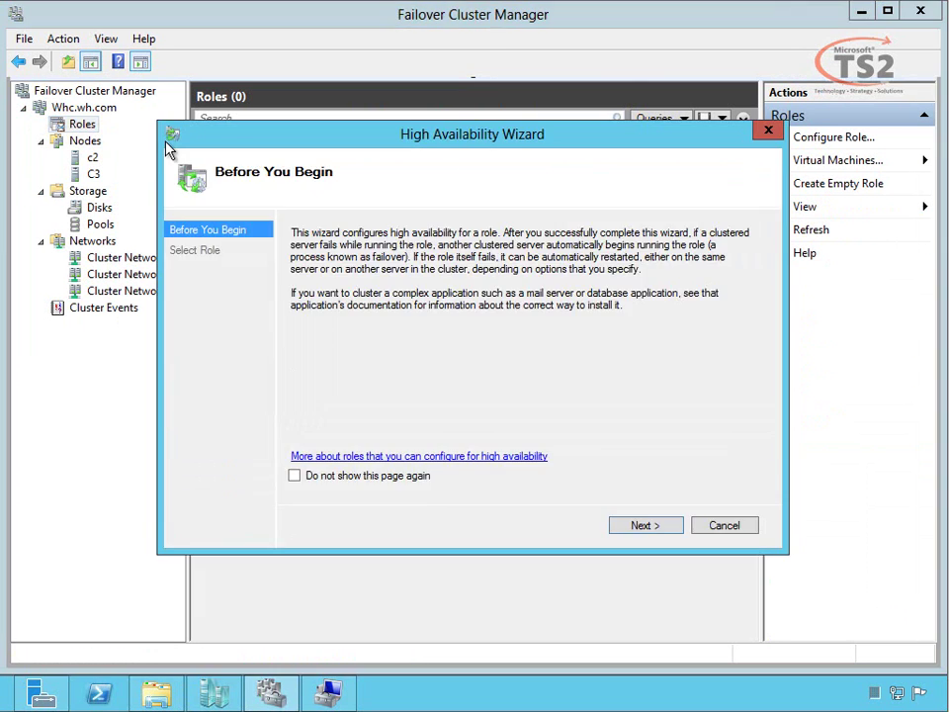
click(644, 525)
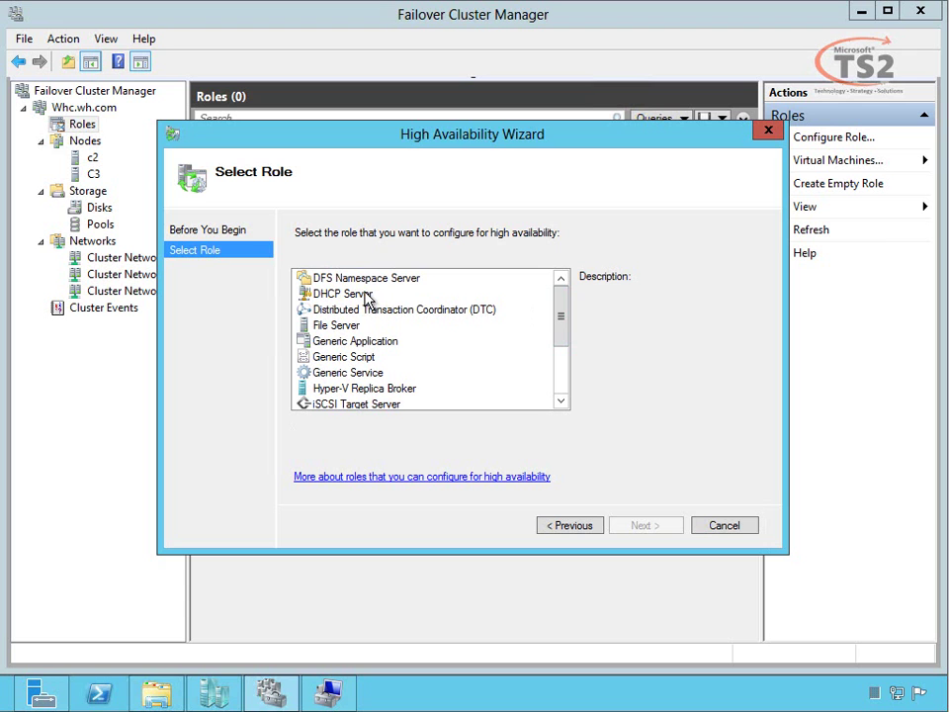
- Select File Server in the wizard's role list, then scroll down toward Virtual Machine
click(346, 327)
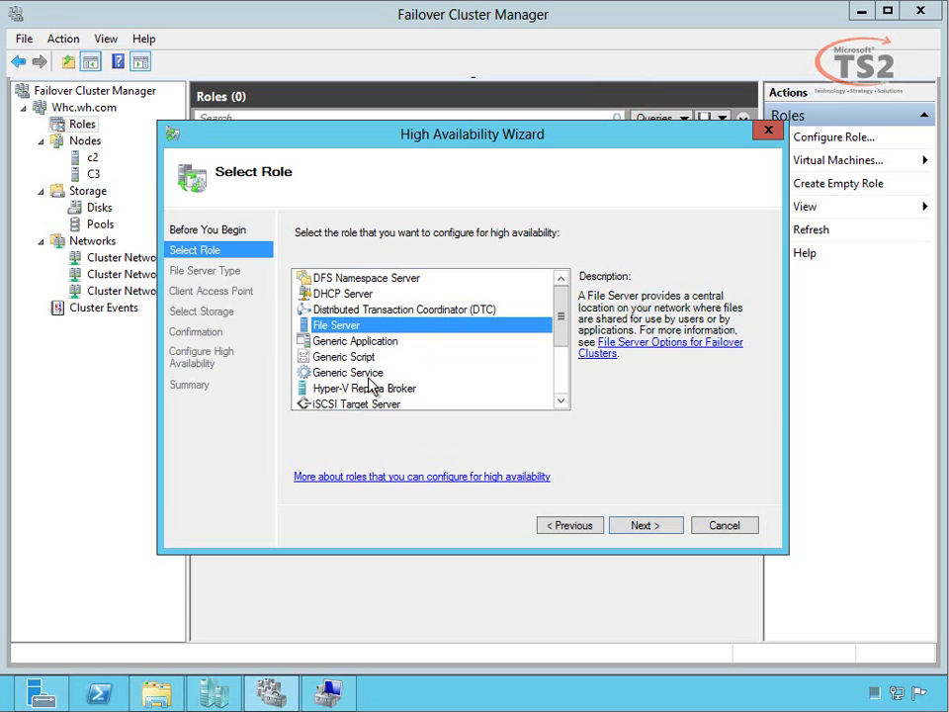
scroll(562, 404, down, 1)
scroll(565, 412, down, 1)
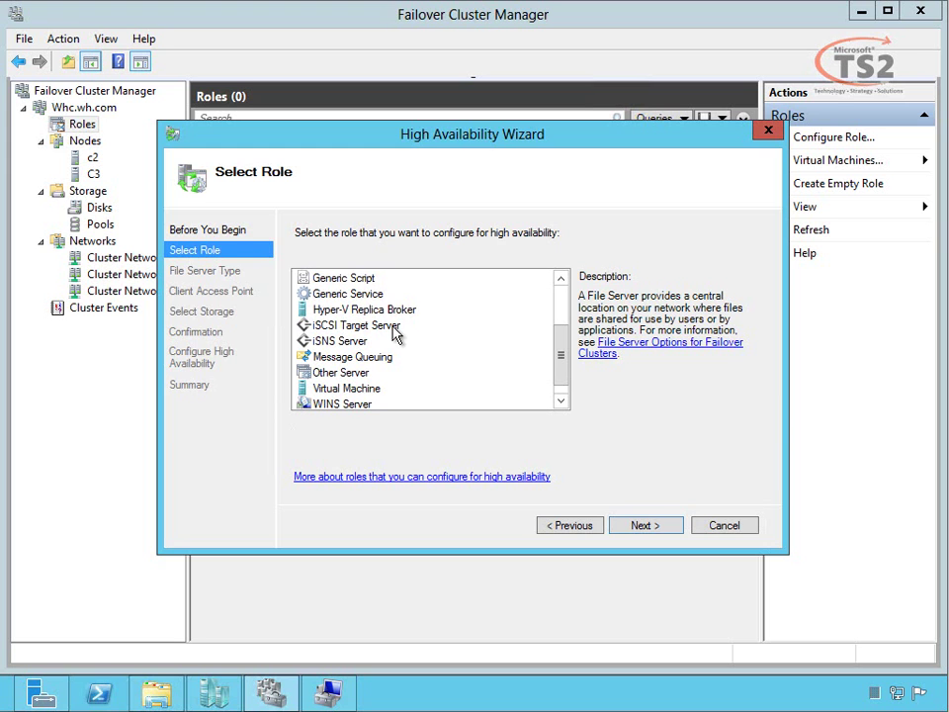
- Choose the Virtual Machine role and tick AMD WS08R2 - 1, - 2, - 3 and the remaining VMs
click(370, 388)
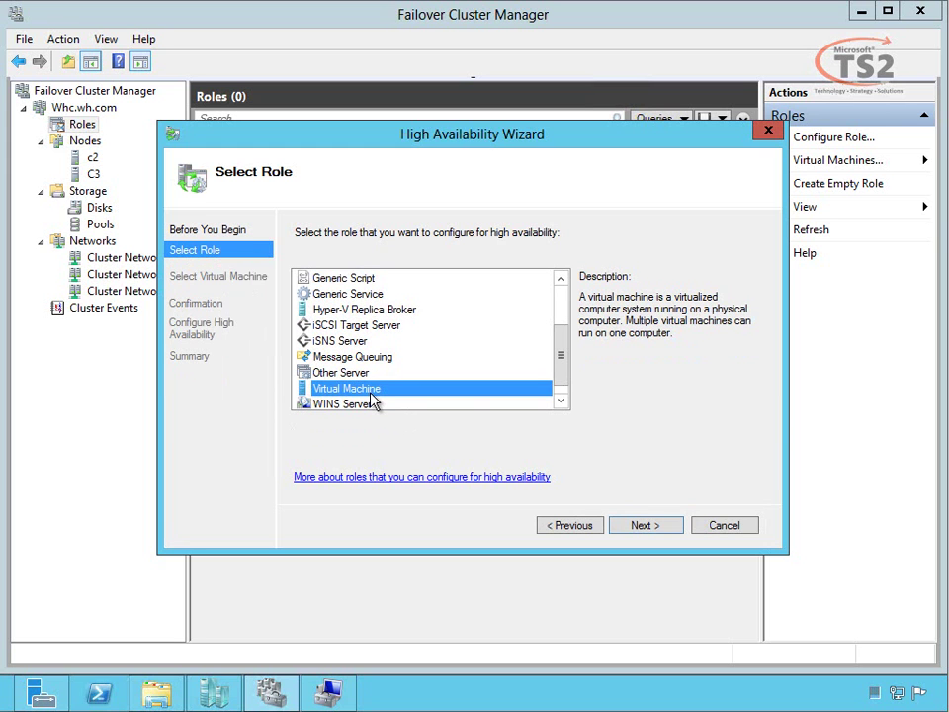
click(648, 528)
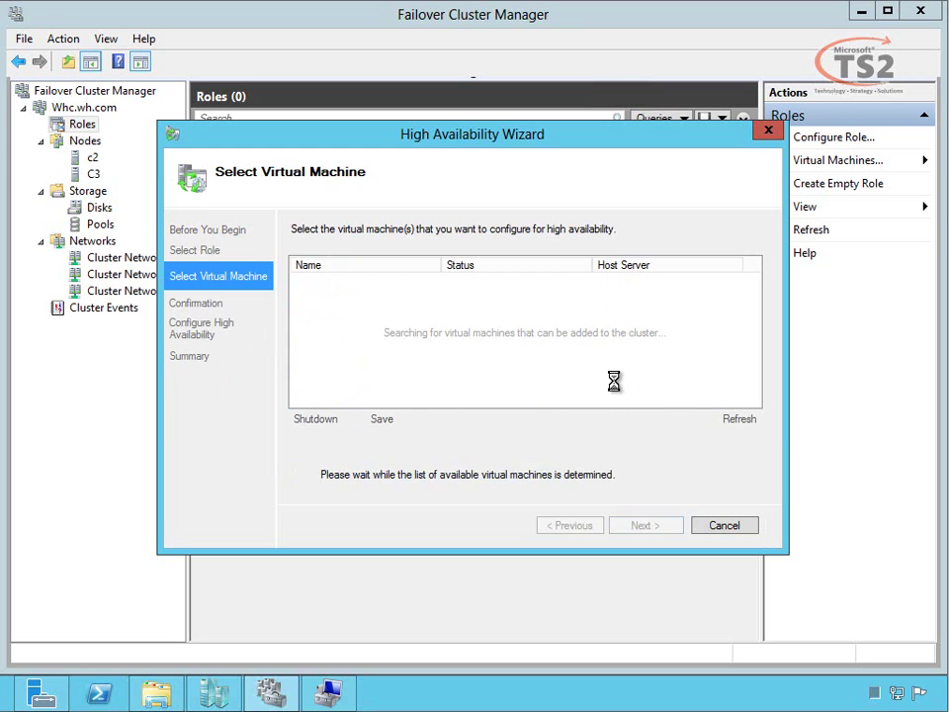
click(299, 311)
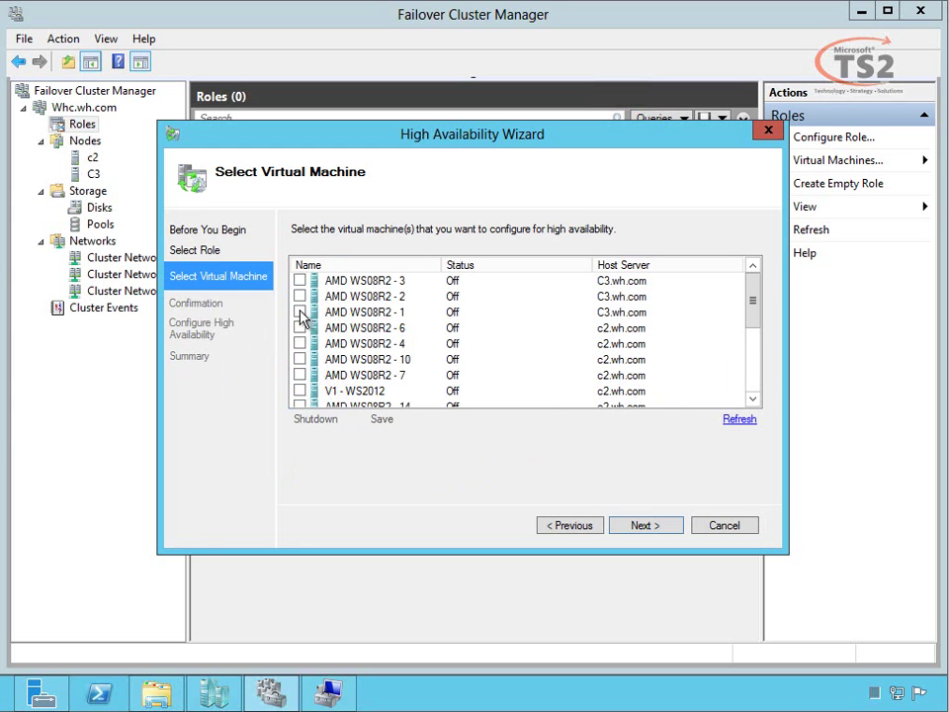
click(299, 296)
click(300, 279)
click(300, 327)
click(300, 359)
click(299, 375)
- Review the checked virtual machines and advance to the Confirmation page
scroll(363, 340, down, 3)
scroll(364, 339, up, 3)
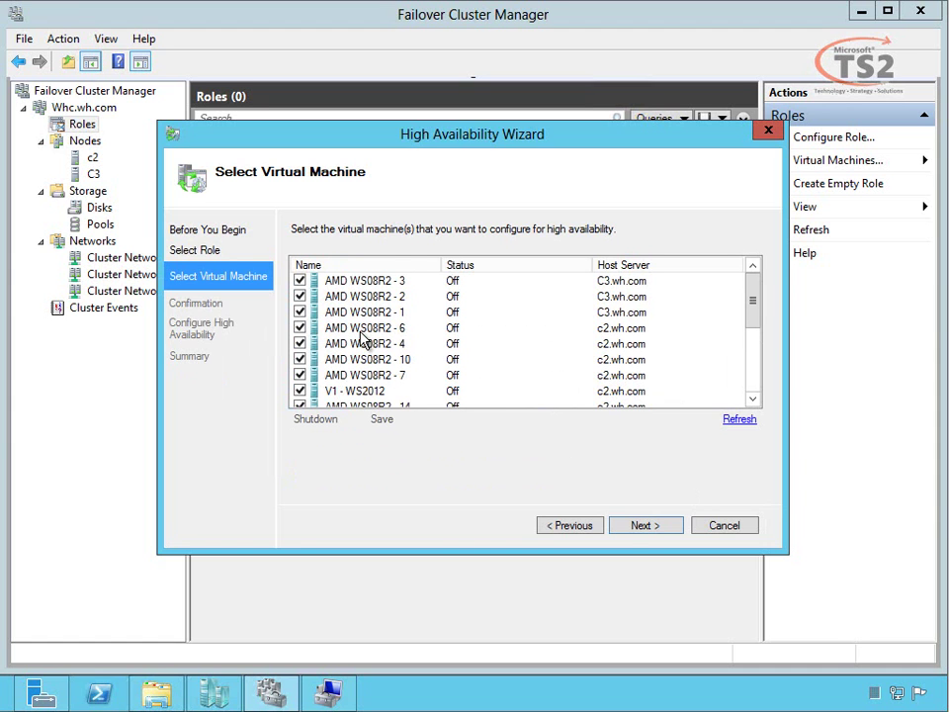
click(647, 527)
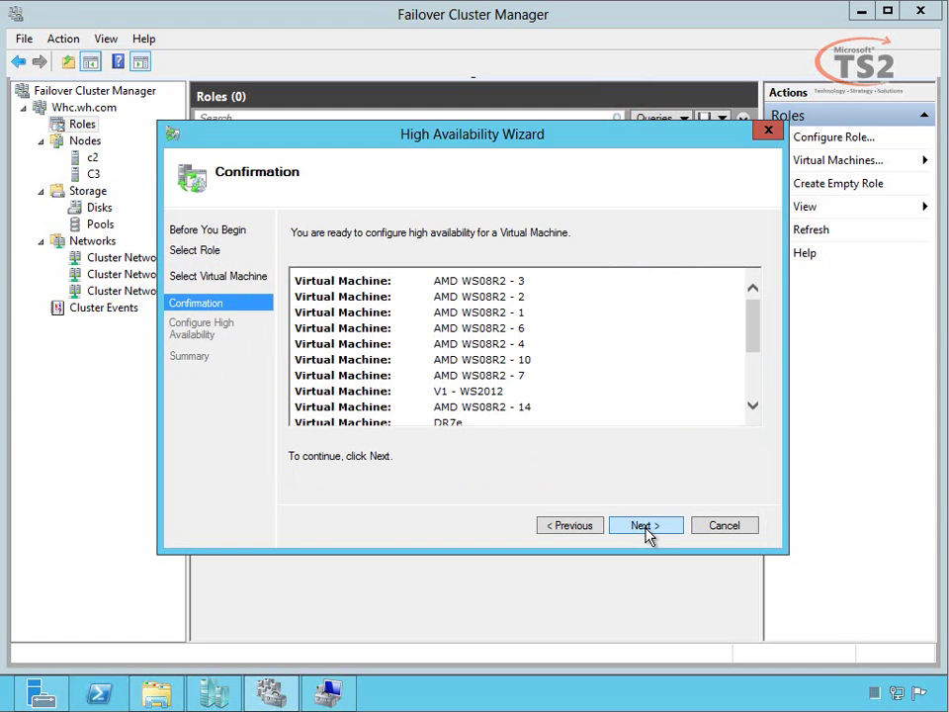
drag(756, 324, 755, 384)
- Confirm to make the selected virtual machines highly available
click(661, 526)
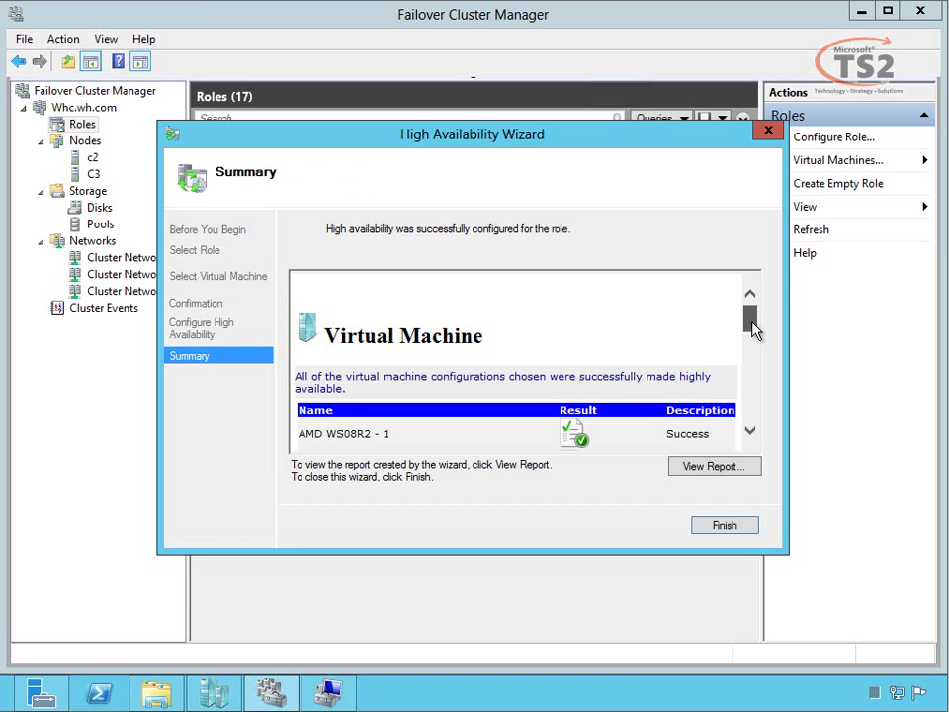
- Finish the wizard and select AMD WS08R2 - 3 in the Roles list to view its details
drag(752, 329, 751, 424)
click(723, 527)
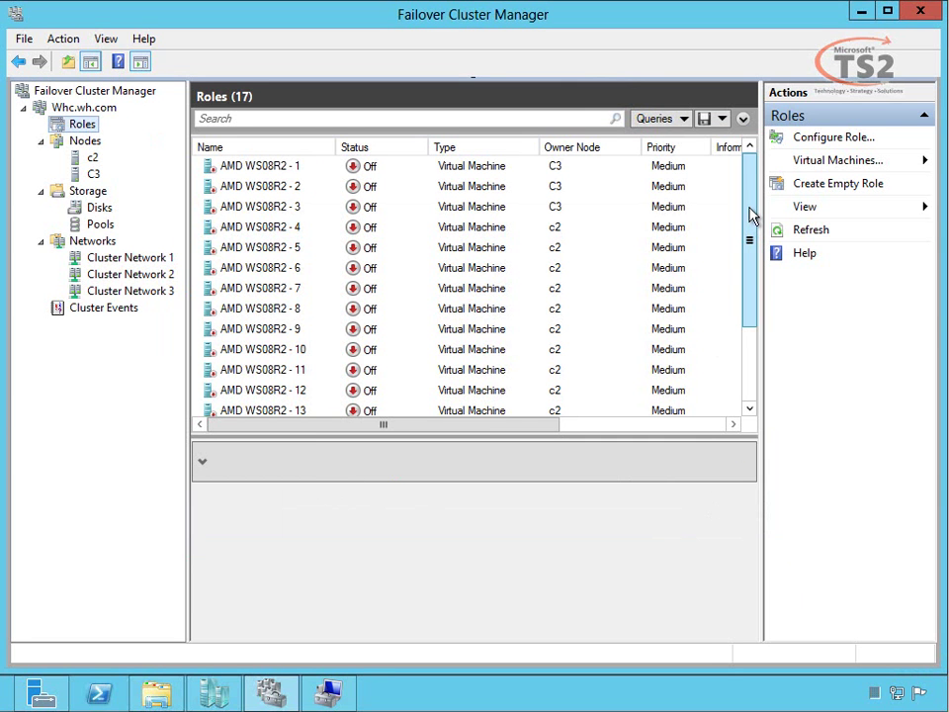
click(311, 210)
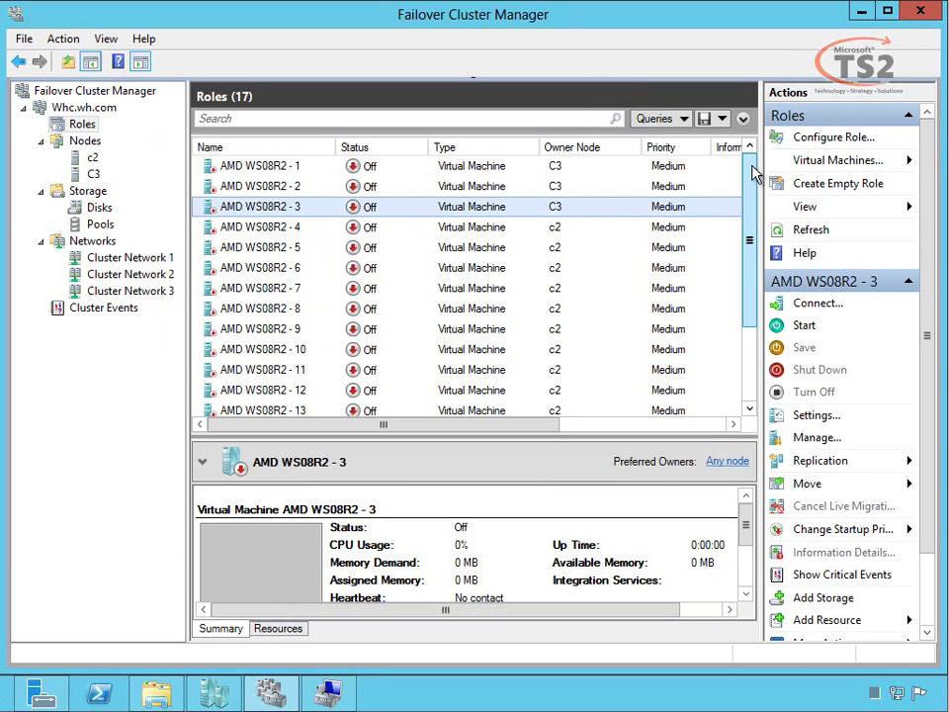